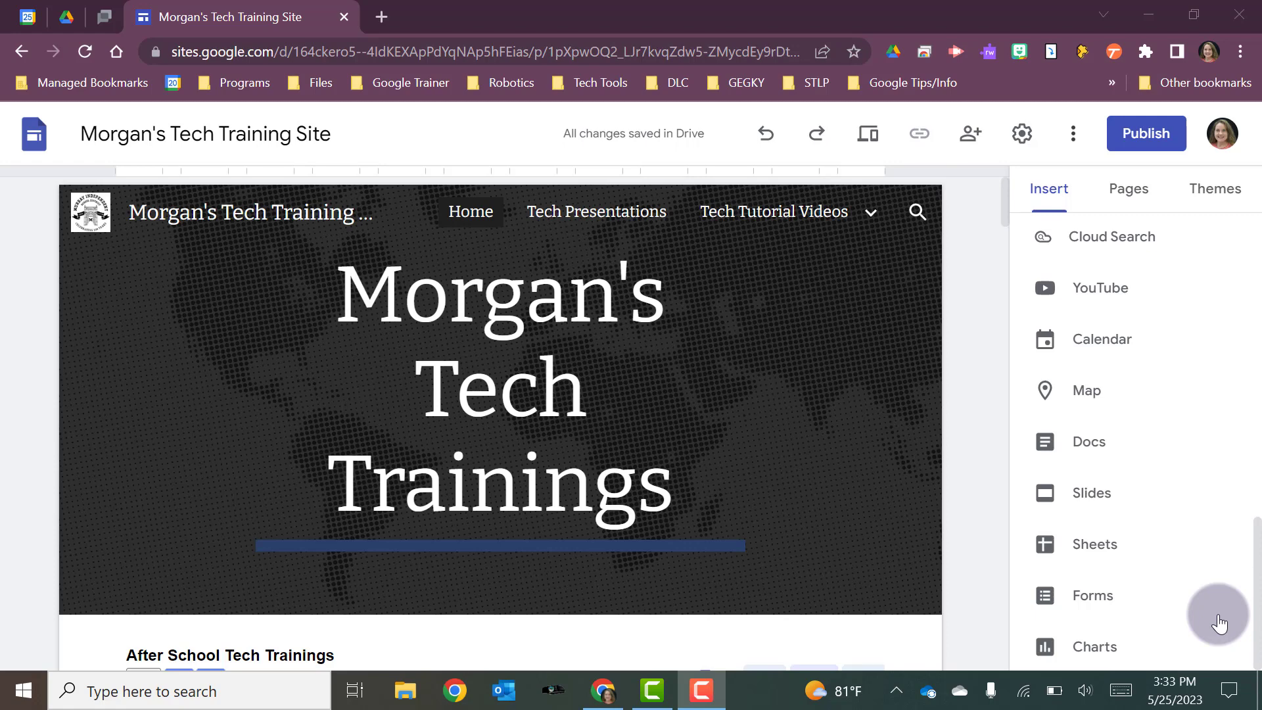
Review who can access the site, starting an Editor invite for a person but cancelling it unsent
click(964, 146)
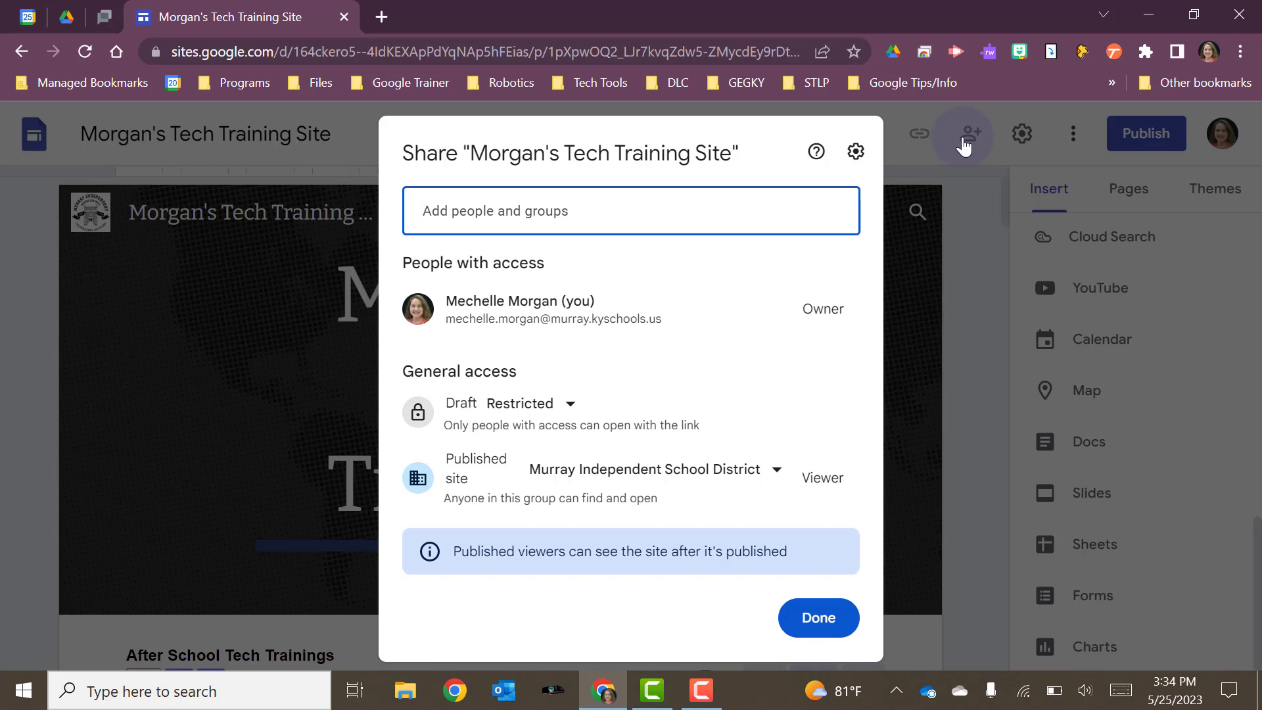
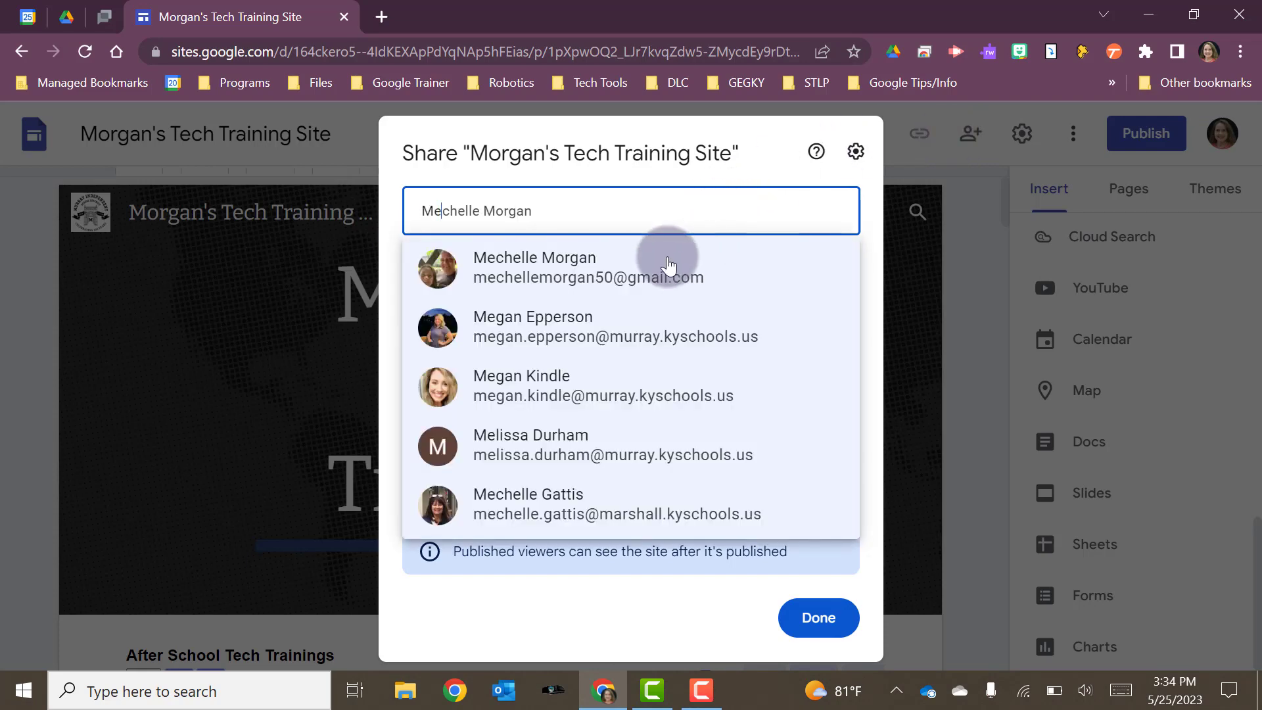
click(645, 276)
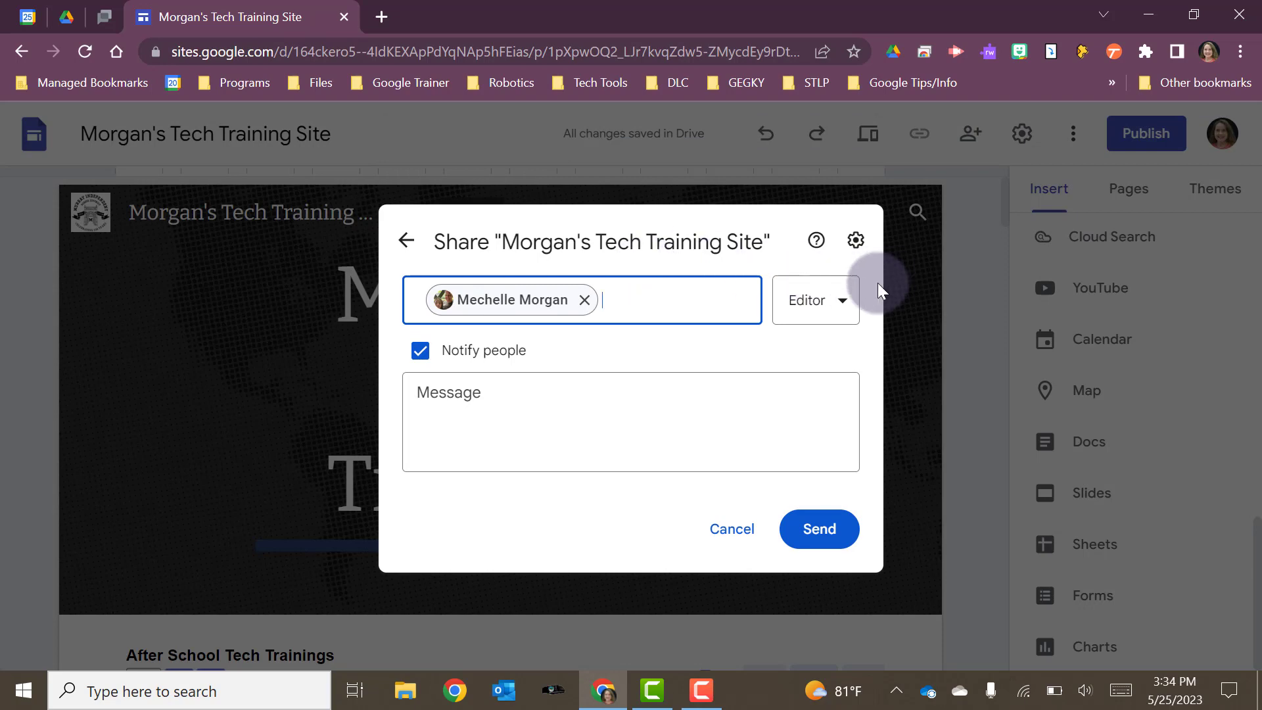
click(847, 305)
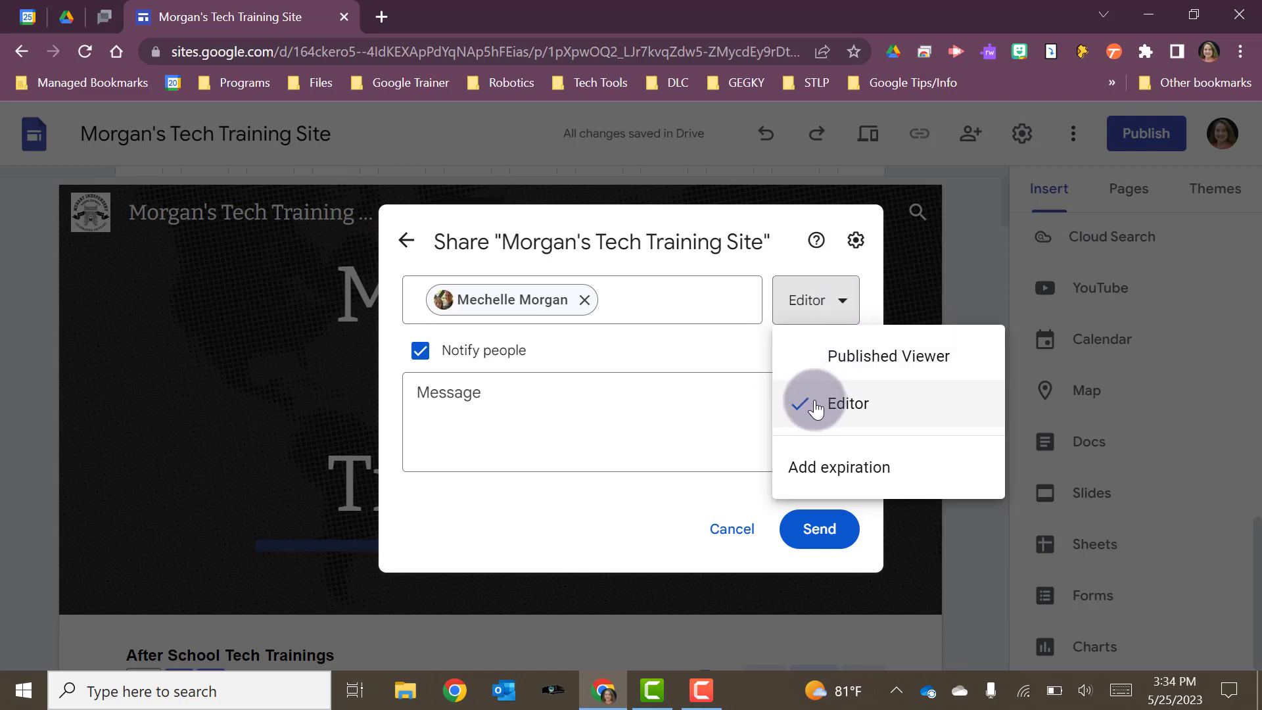
click(713, 360)
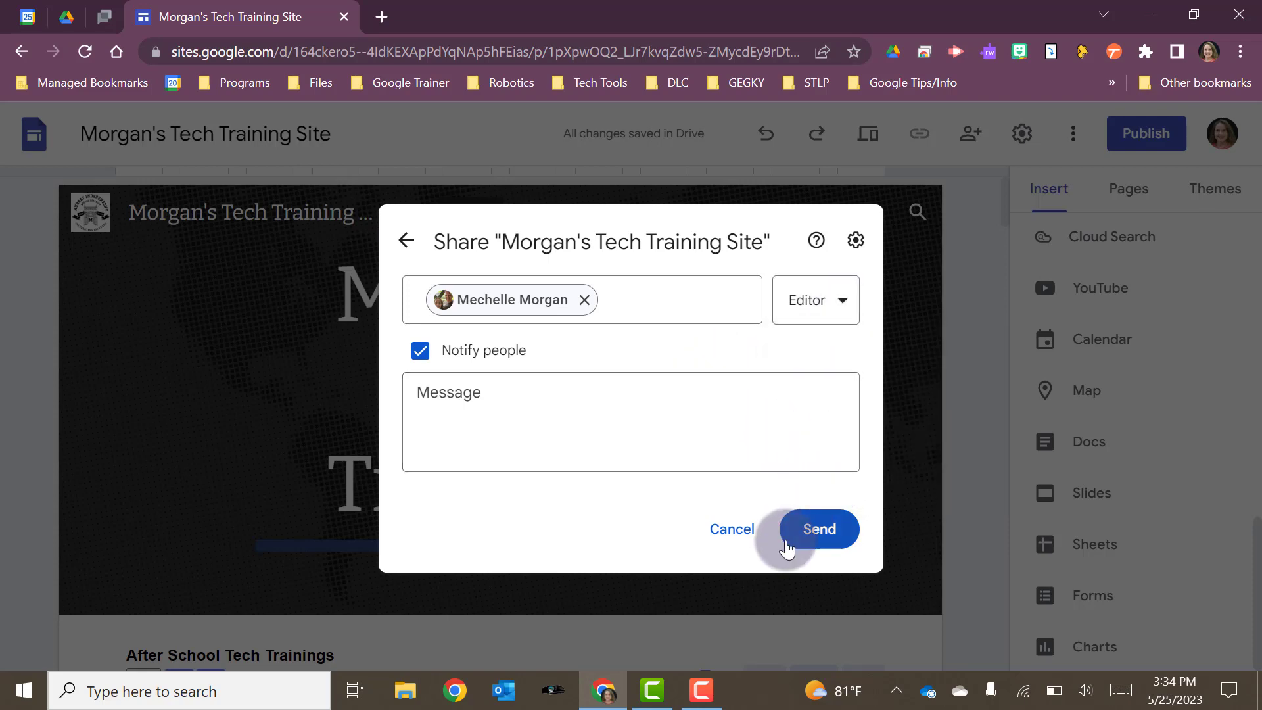
click(732, 531)
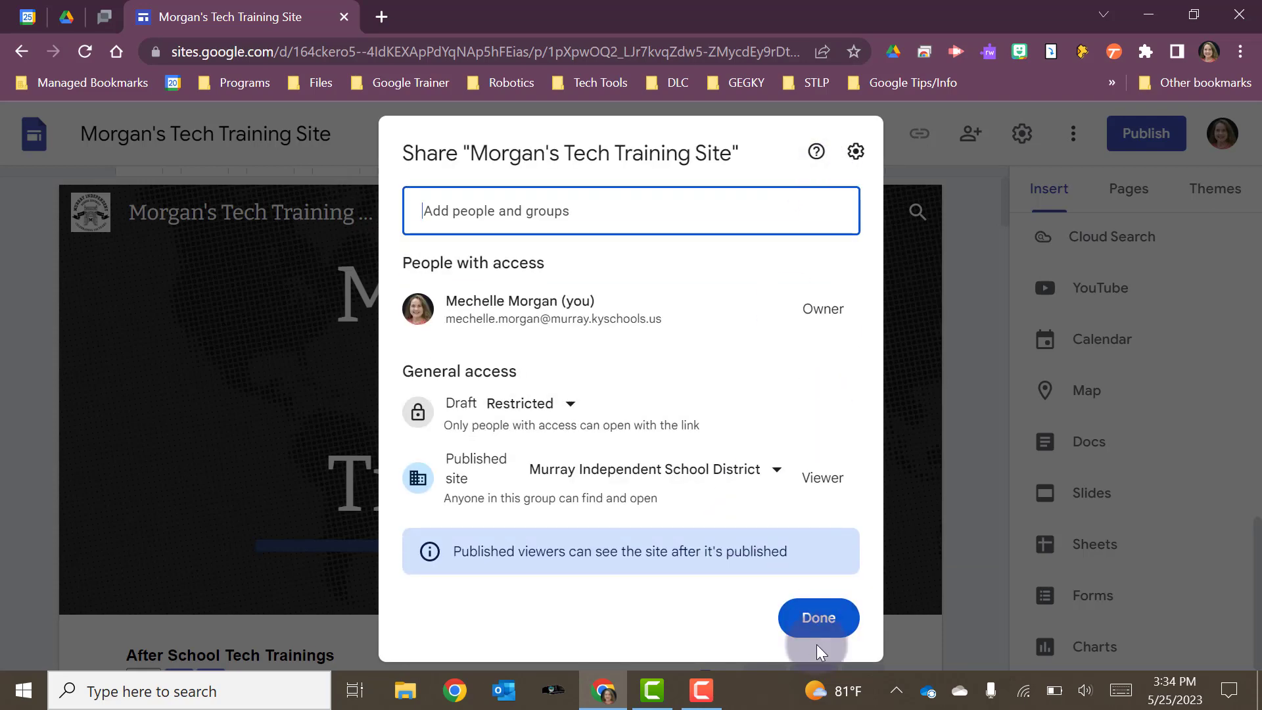
click(818, 619)
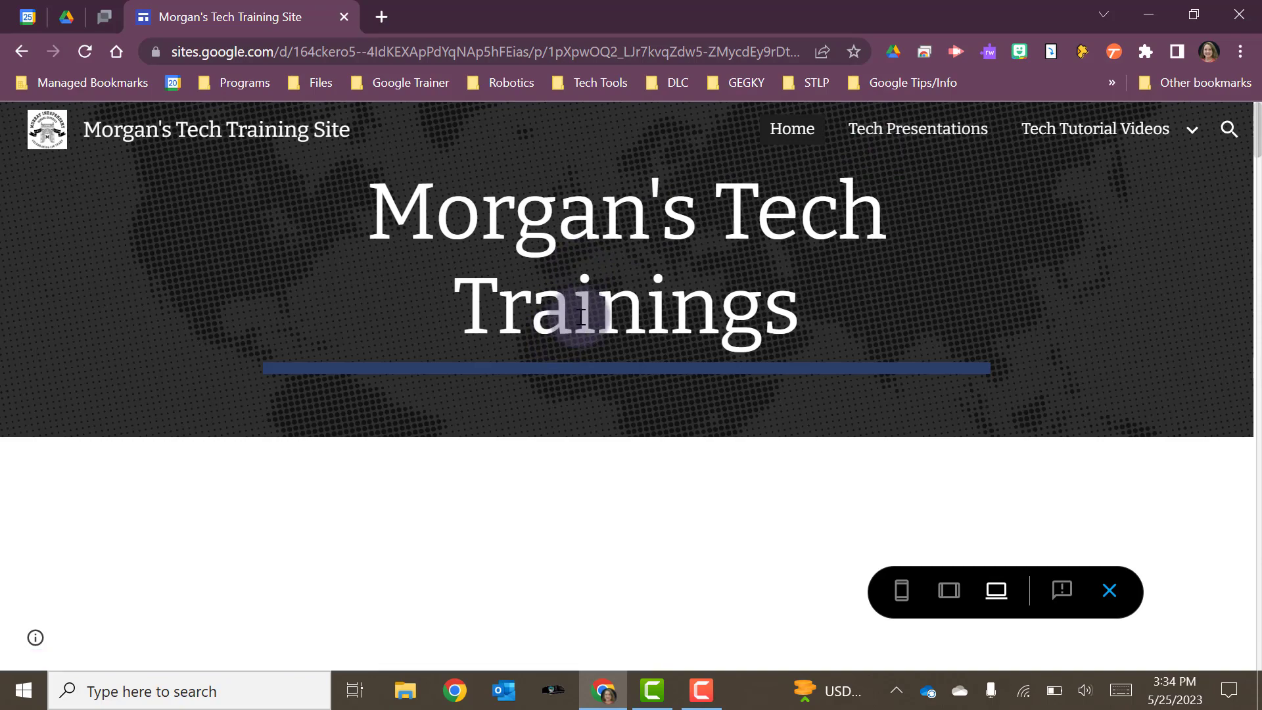
scroll(578, 314, down, 2)
scroll(581, 317, down, 2)
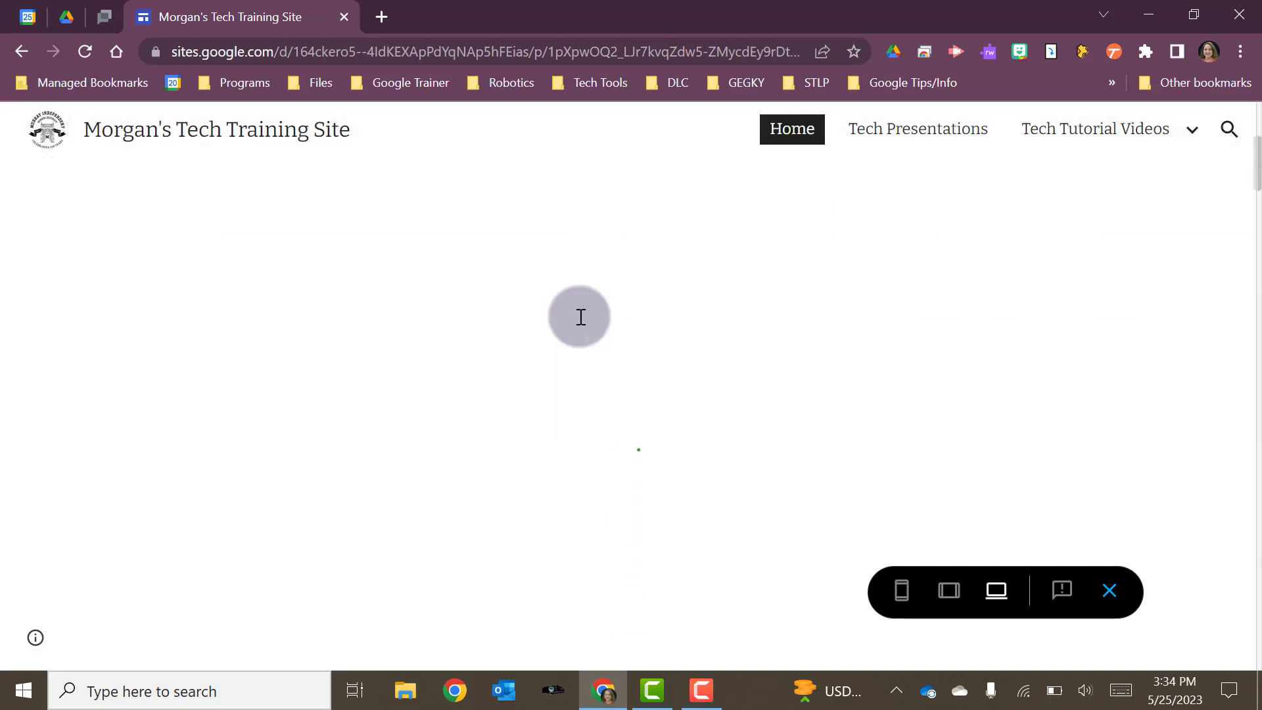
scroll(581, 316, down, 2)
scroll(581, 316, down, 6)
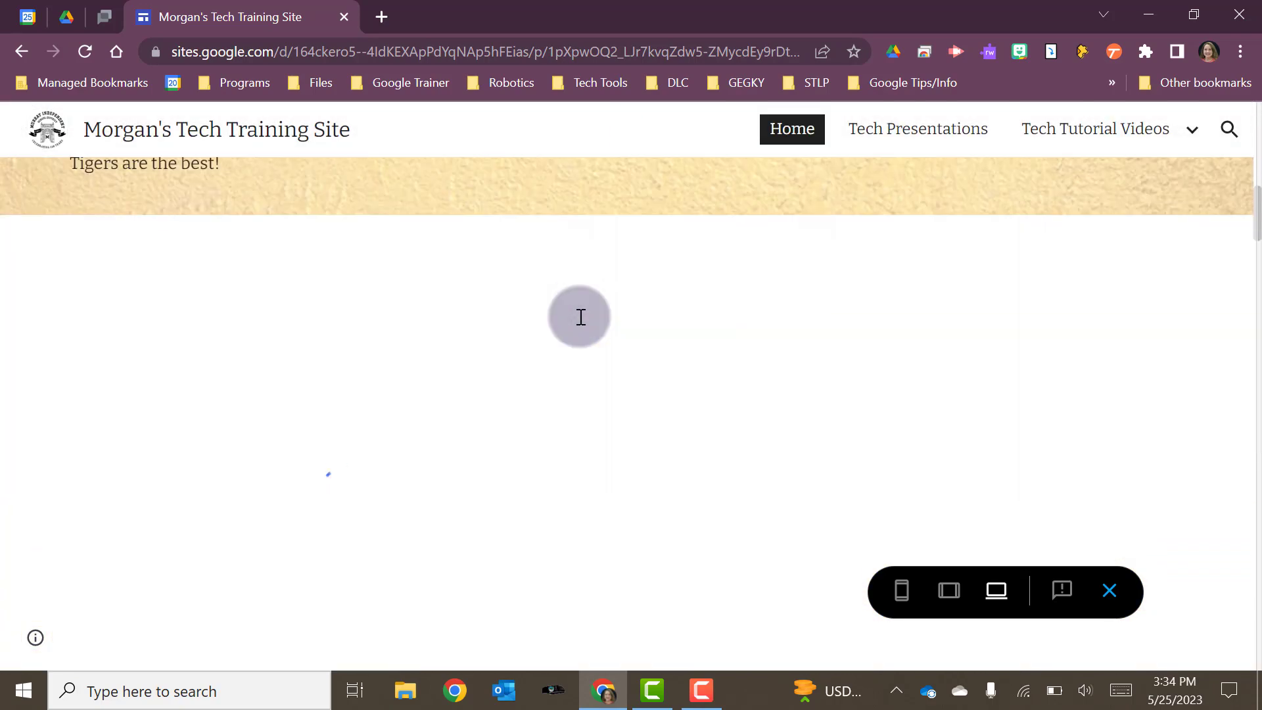
scroll(581, 317, up, 10)
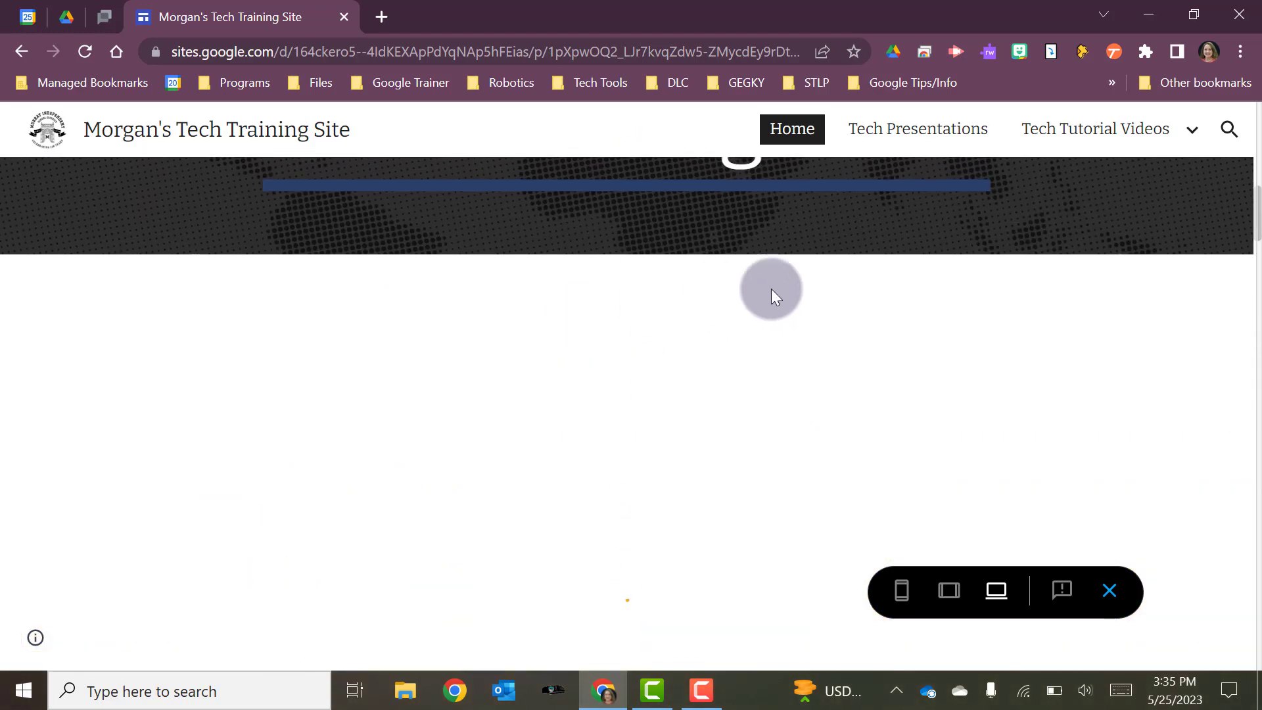
scroll(881, 302, down, 5)
click(947, 599)
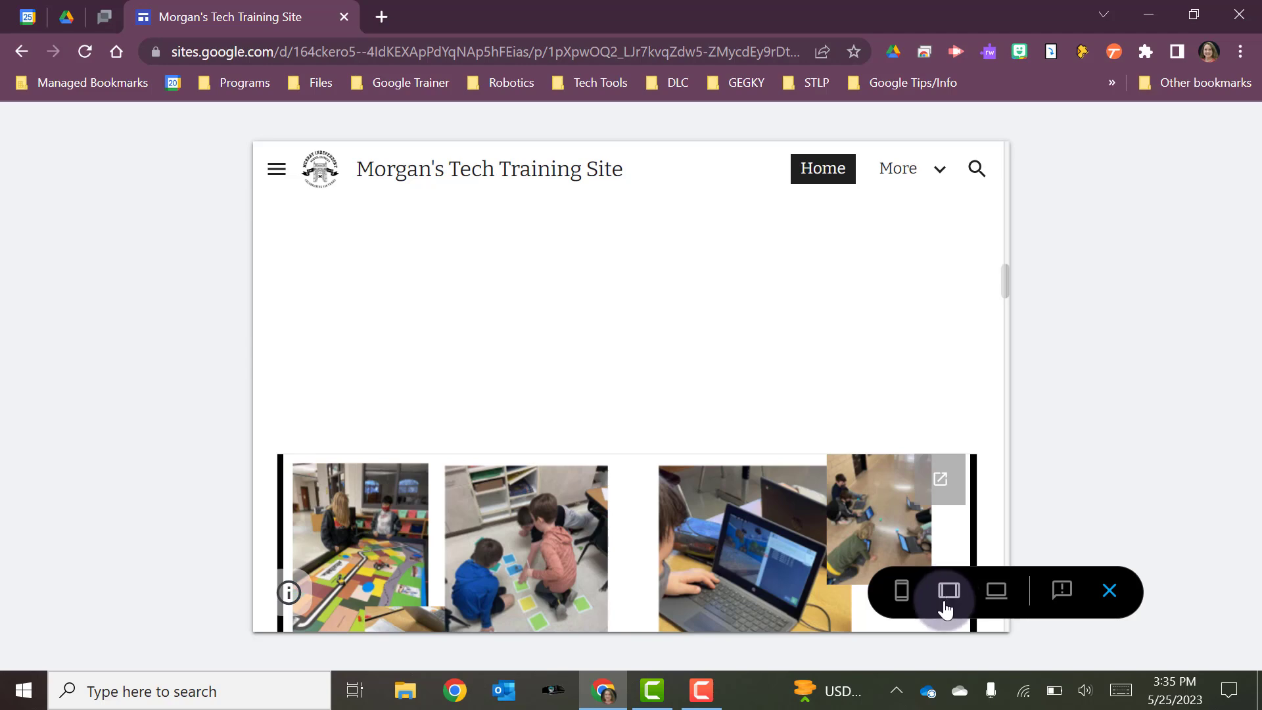
click(902, 599)
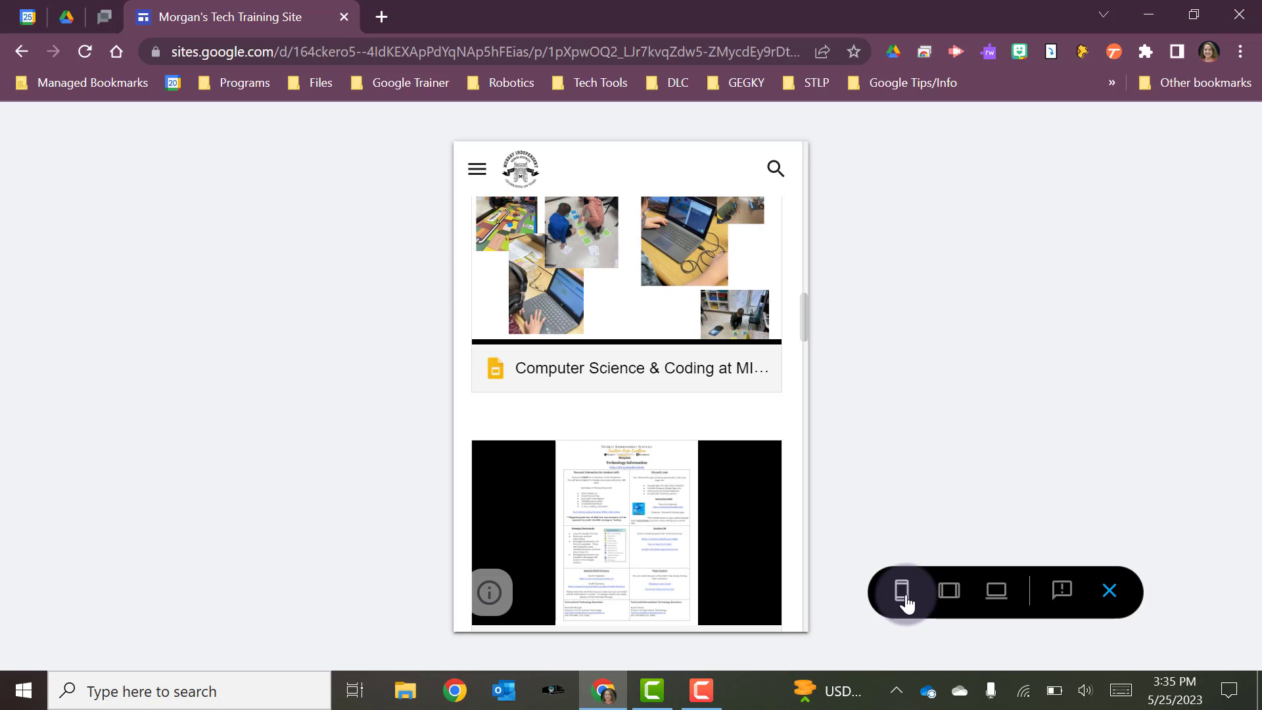
click(1112, 605)
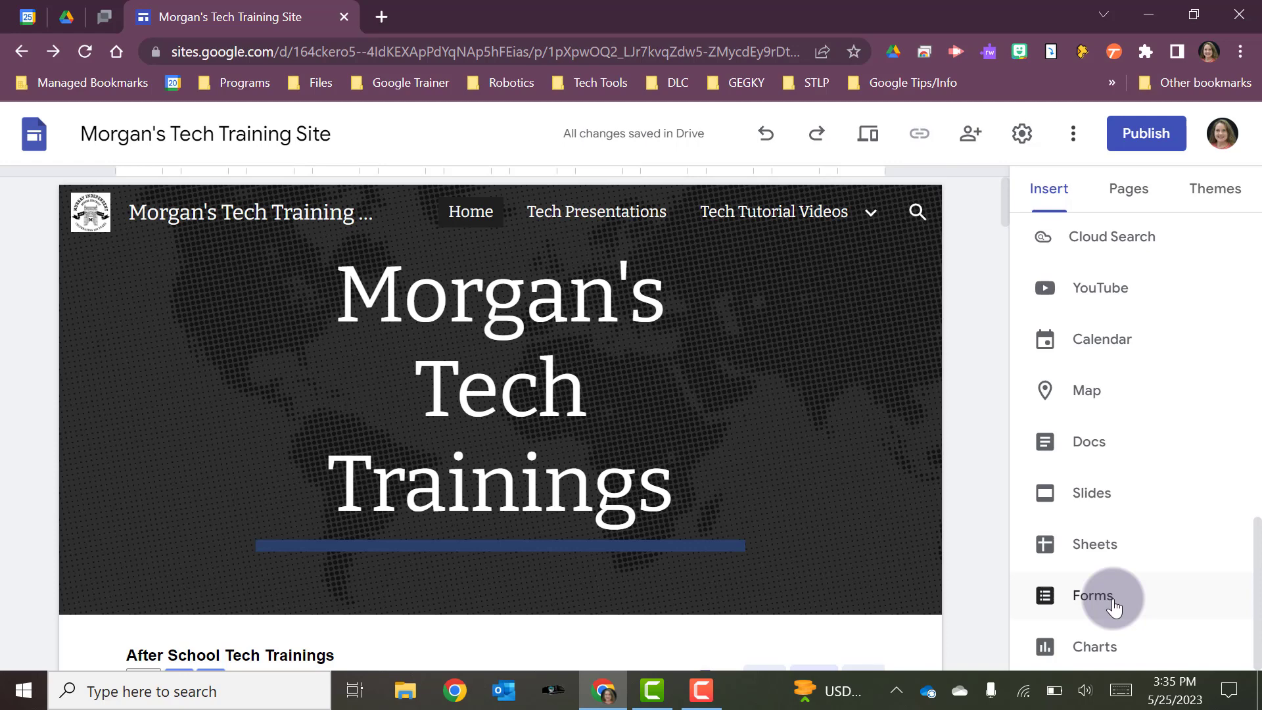
Trim the publish web address to morganstech and bring up the site's viewer access settings
click(1130, 147)
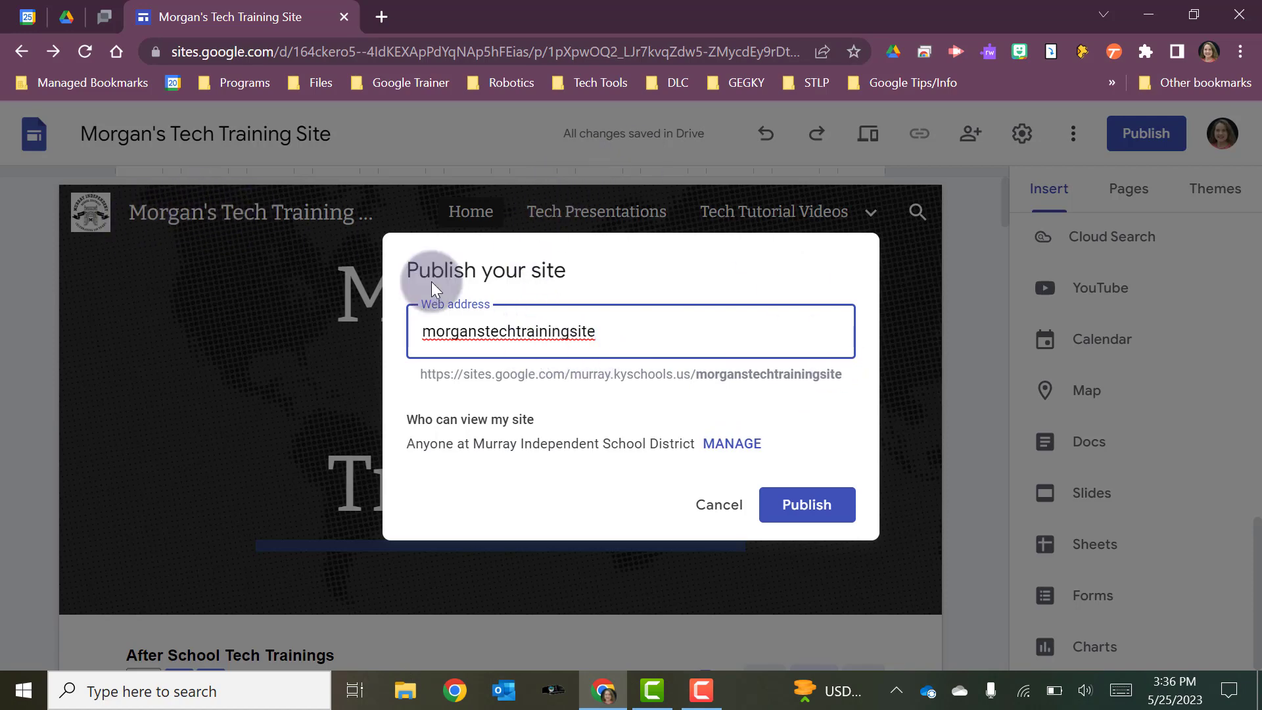
key(BackSpace)
key(BackSpace)
key(BackSpace)
key(BackSpace)
key(BackSpace)
key(BackSpace)
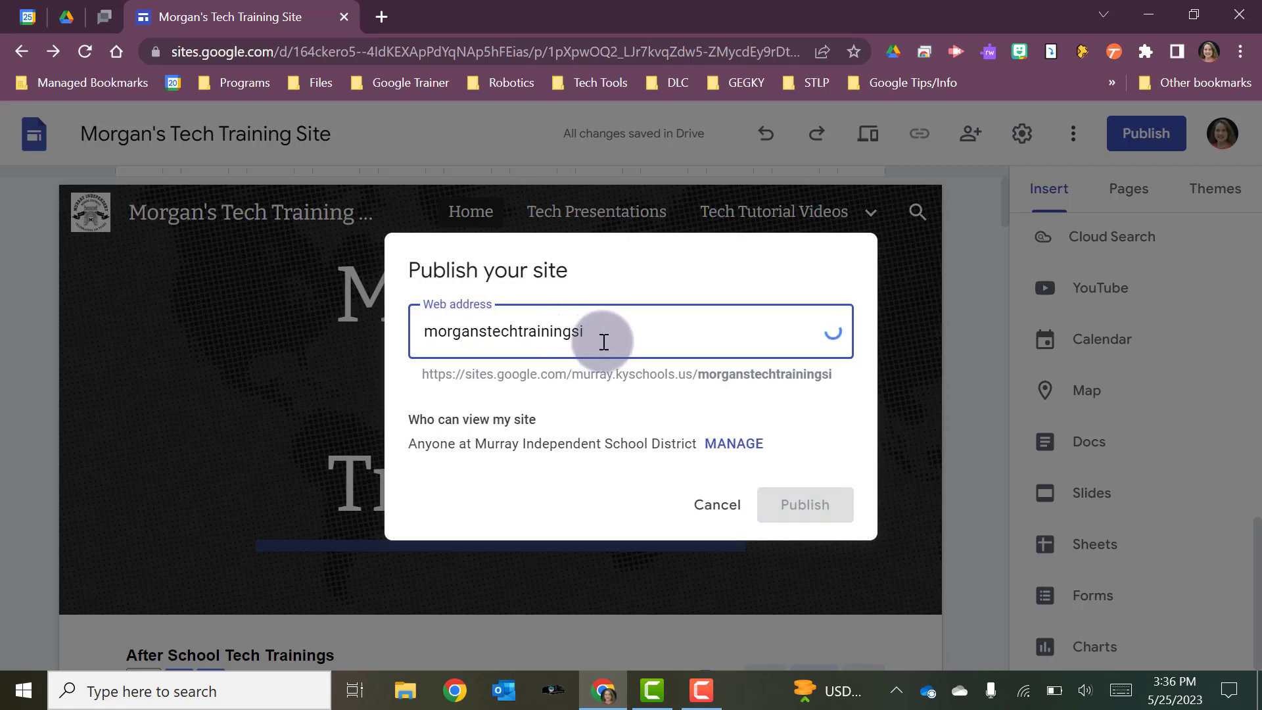
key(BackSpace)
key(BackSpace)
key(BackSpace)
key(BackSpace)
key(BackSpace)
key(BackSpace)
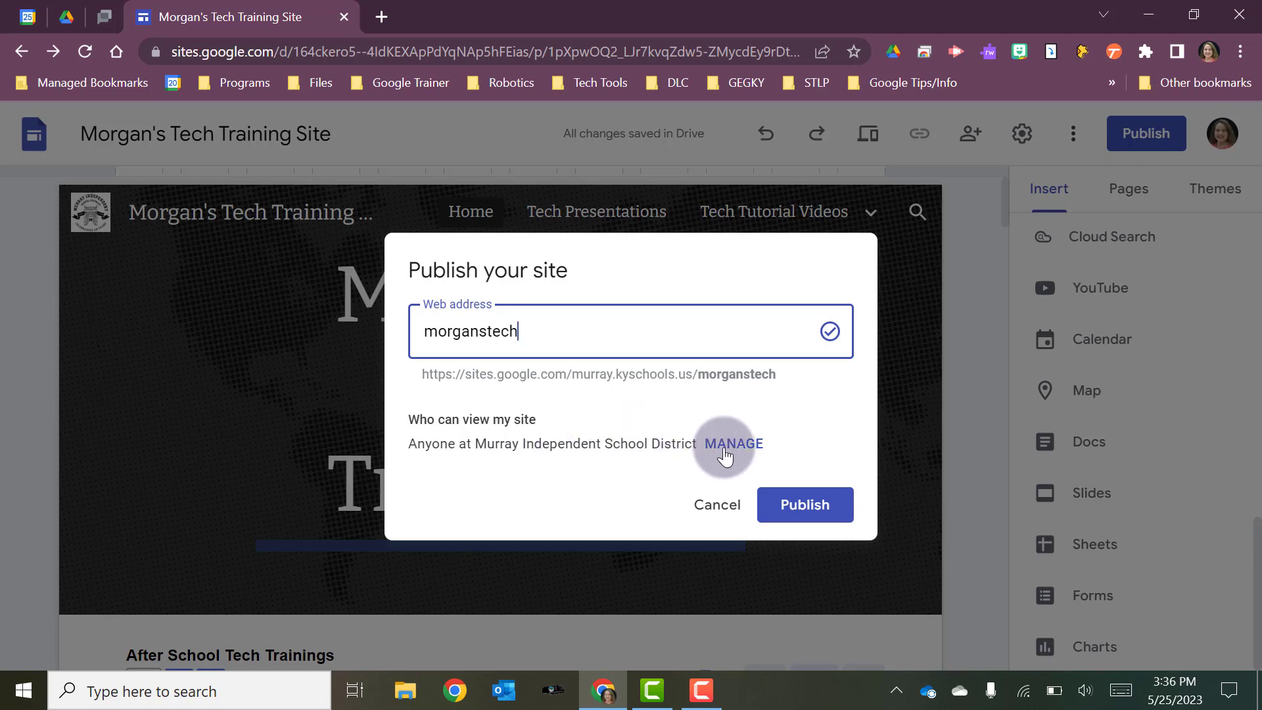
key(Escape)
key(ctrl+alt+shift+s)
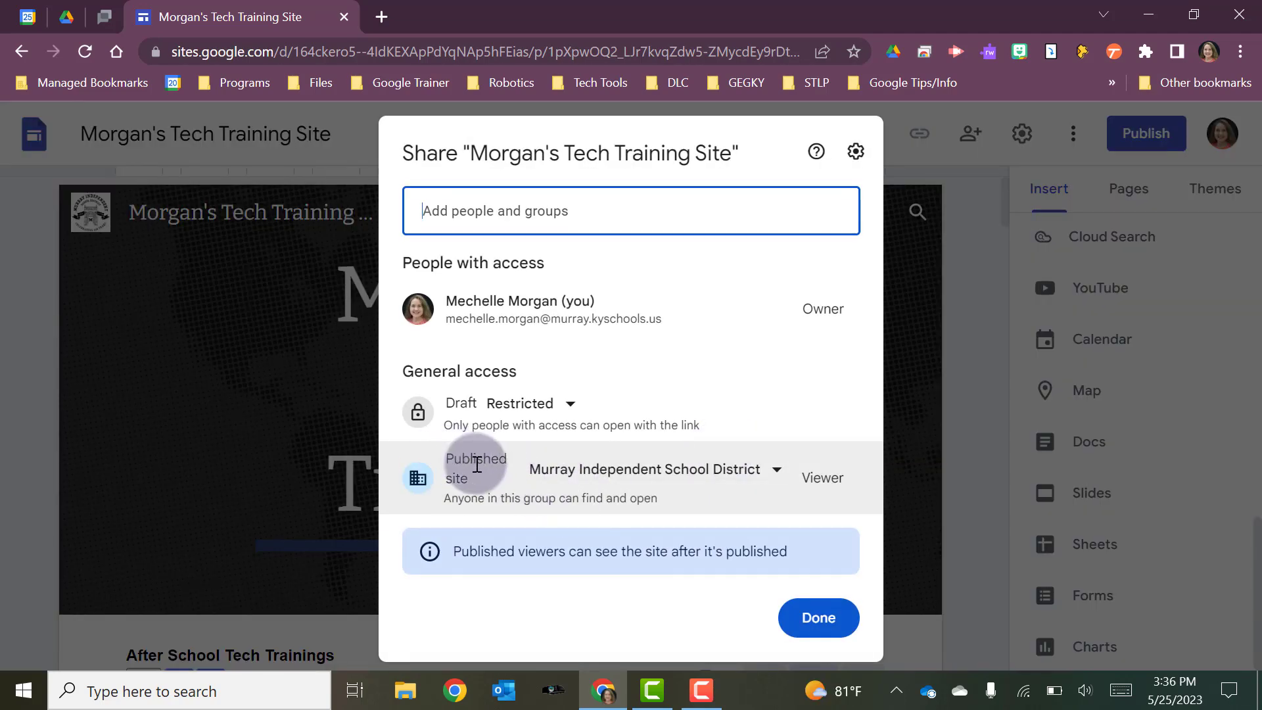
Set published-site access to Public so anyone on the internet can view morganstech
click(771, 481)
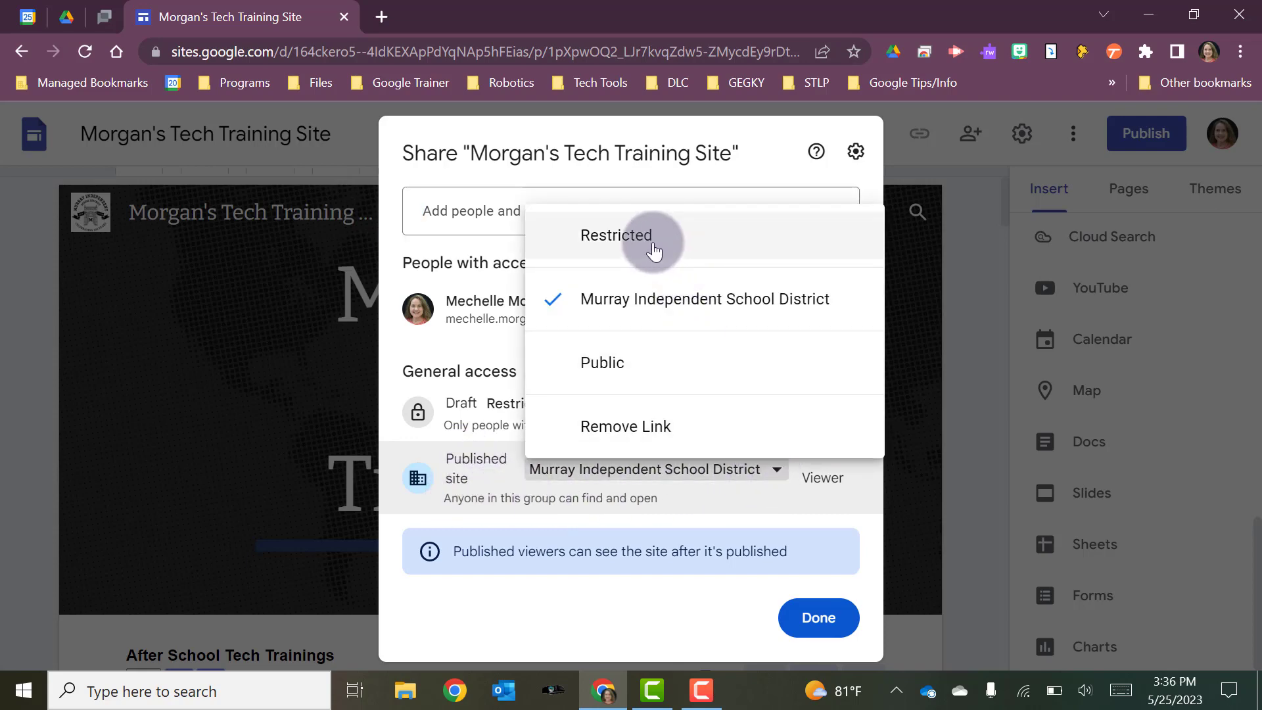
click(559, 263)
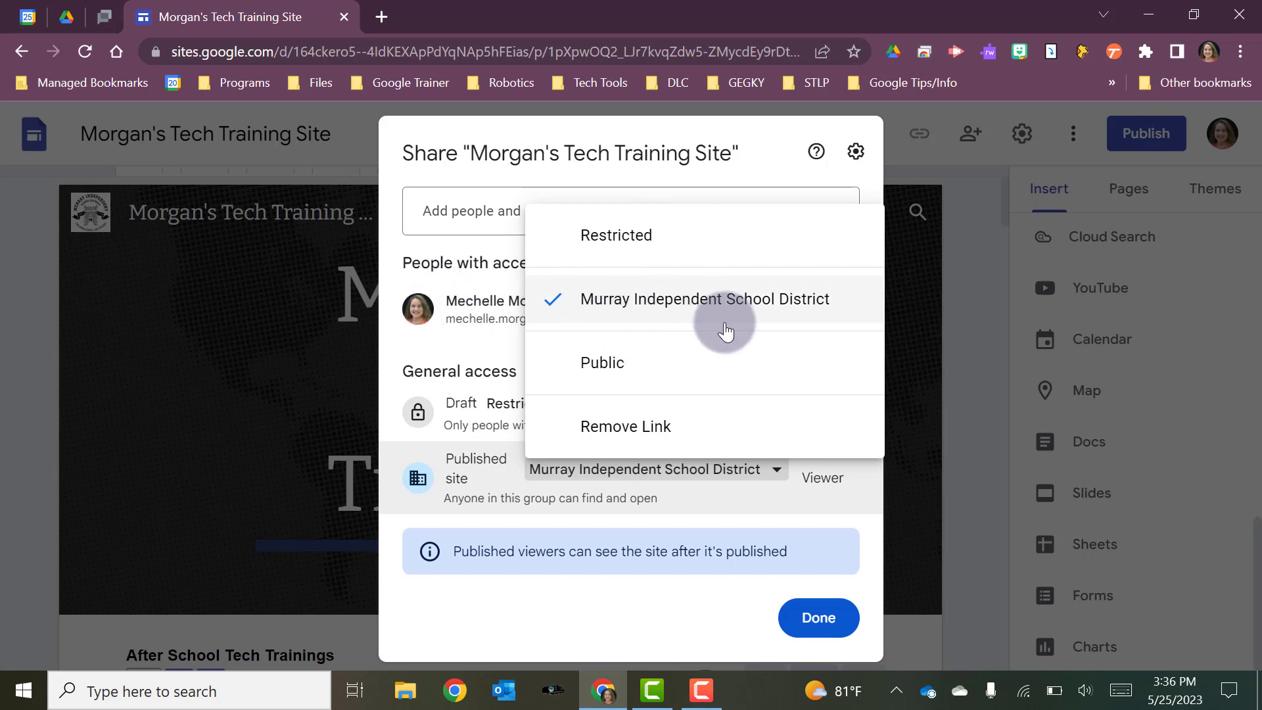
click(677, 362)
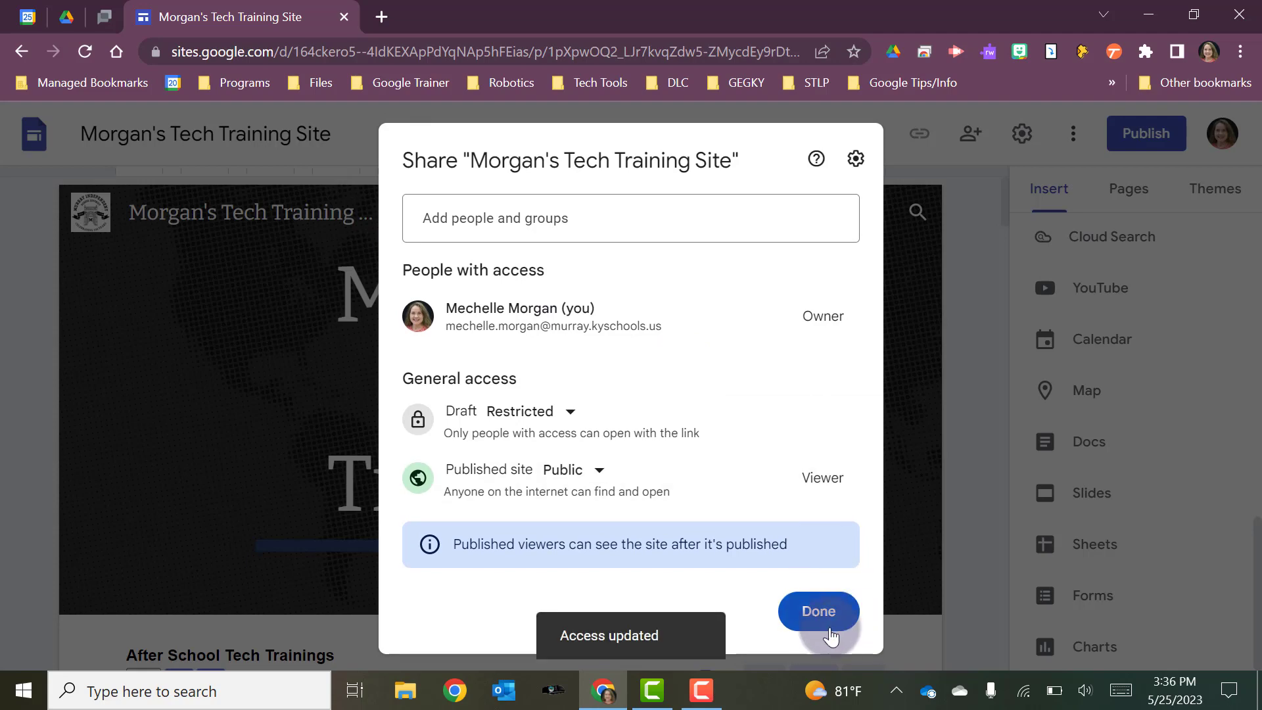
click(818, 612)
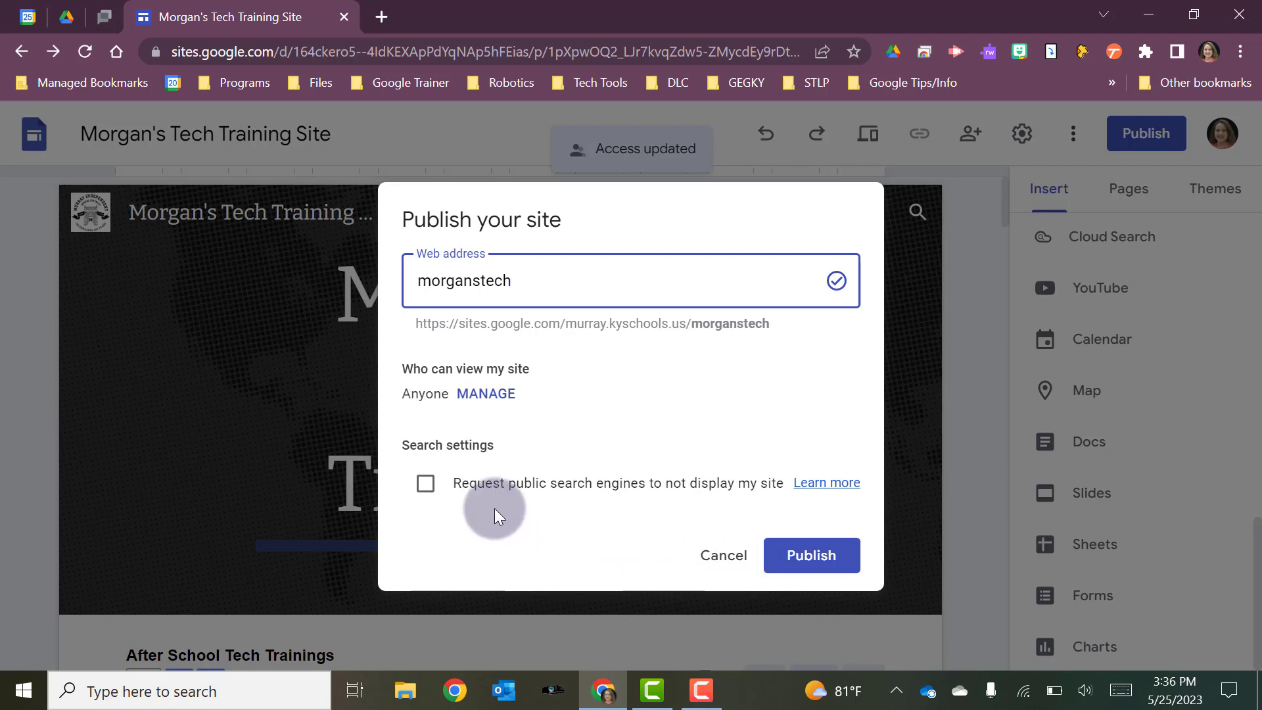
Publish the site at morganstech, asking search engines not to list it, and show its link
click(425, 486)
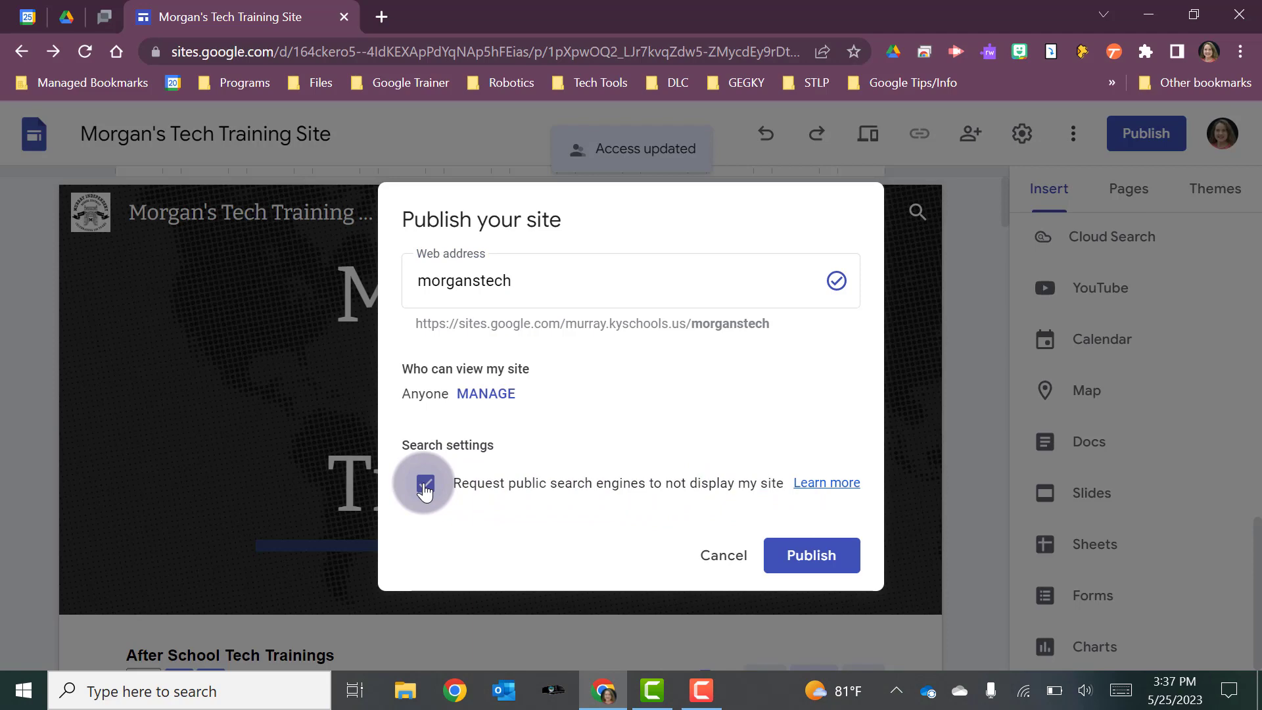
click(813, 557)
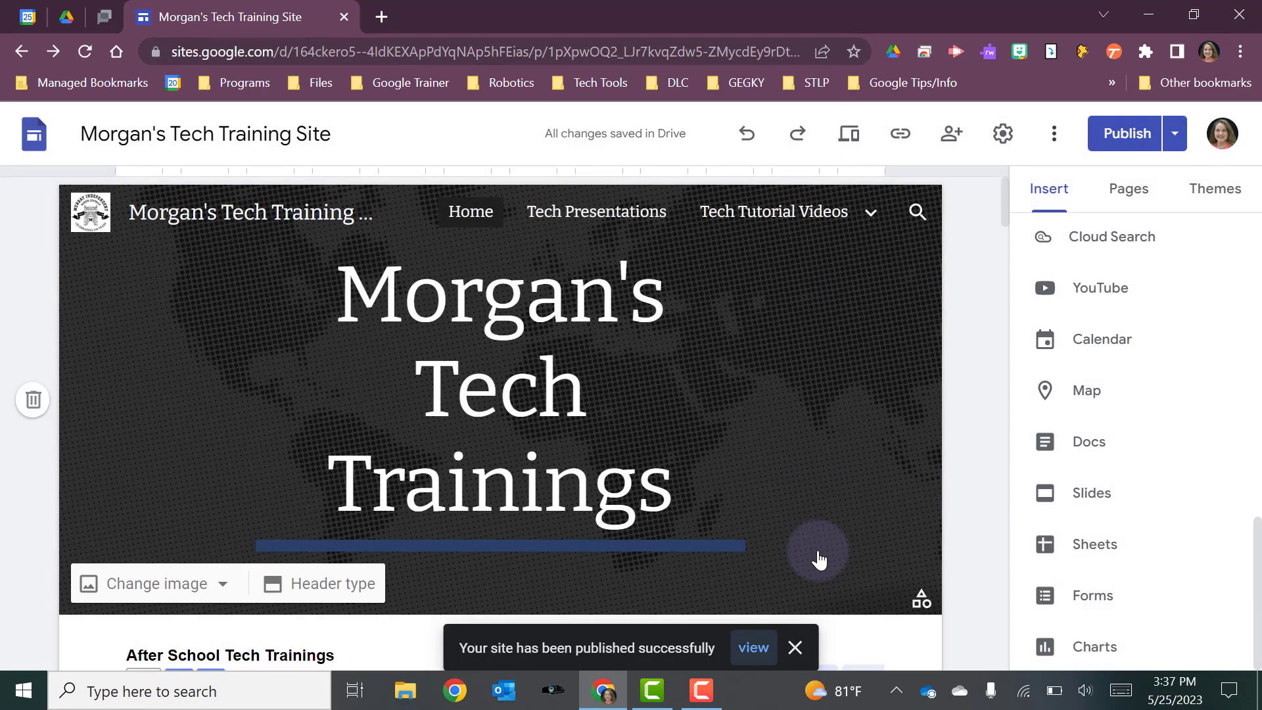
click(901, 138)
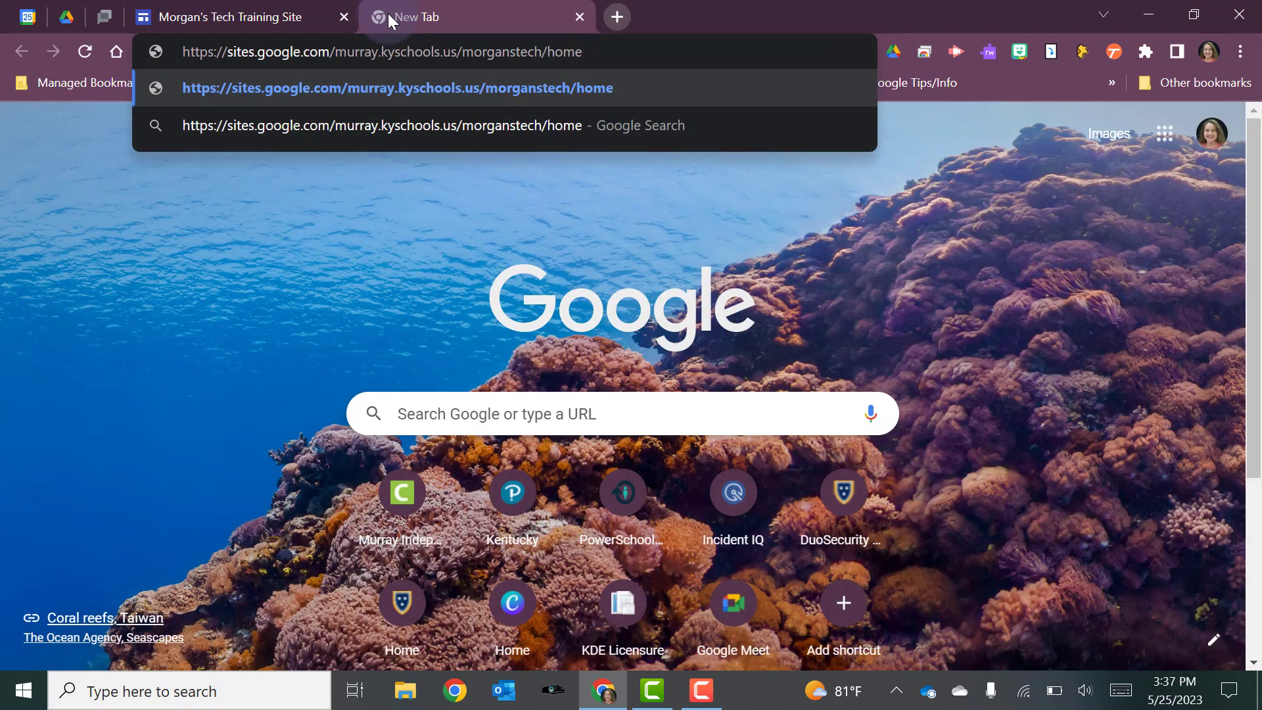
Load the published morganstech site in the new tab and open a new Incognito window
key(Return)
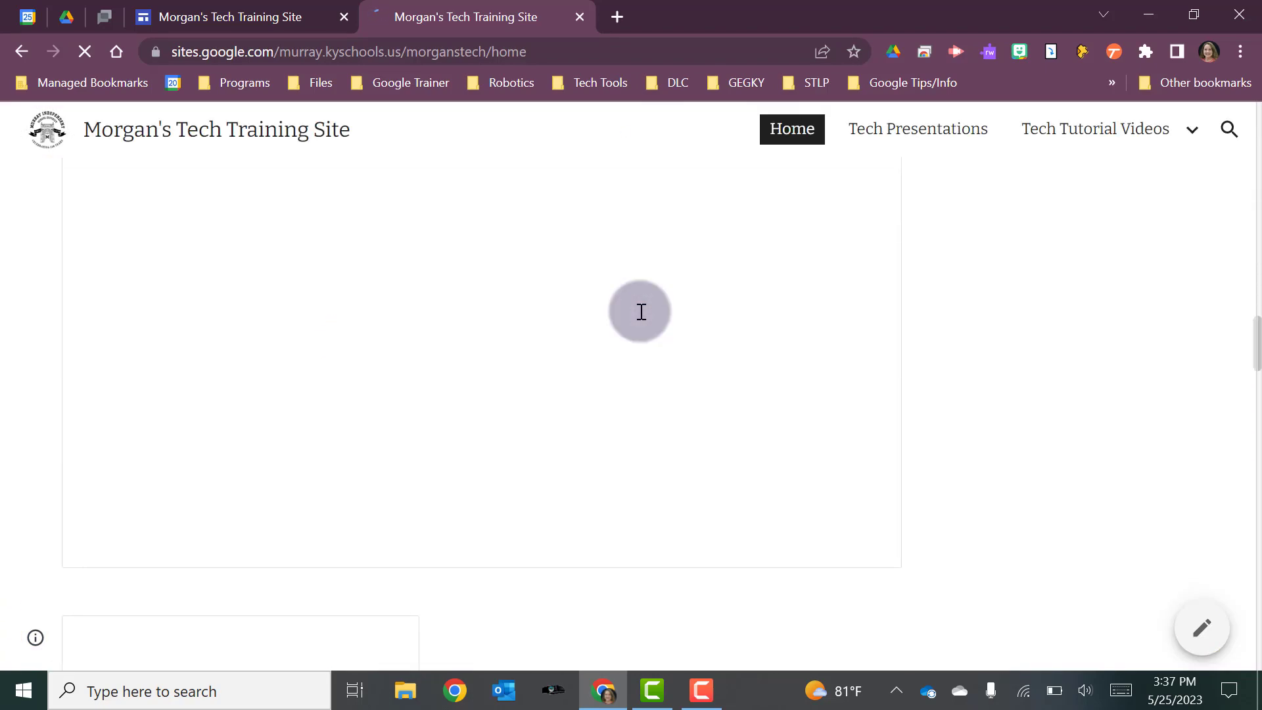
scroll(640, 311, up, 15)
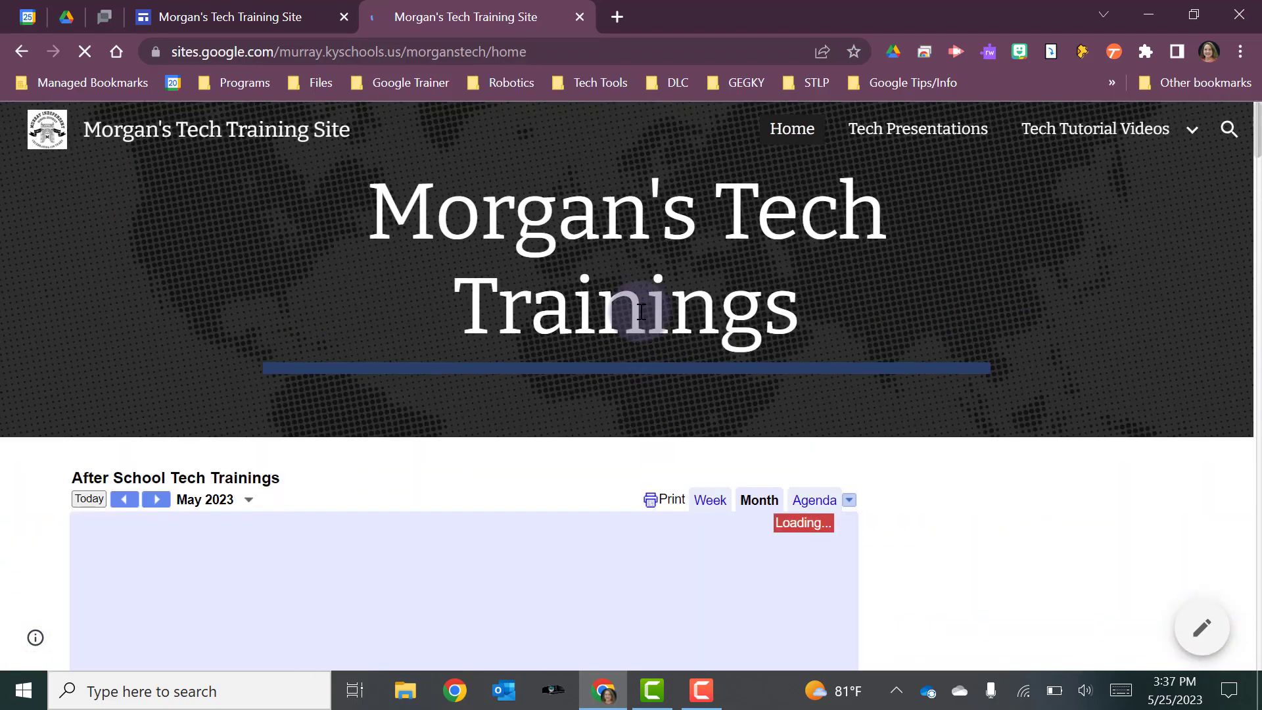
click(1240, 52)
click(1098, 131)
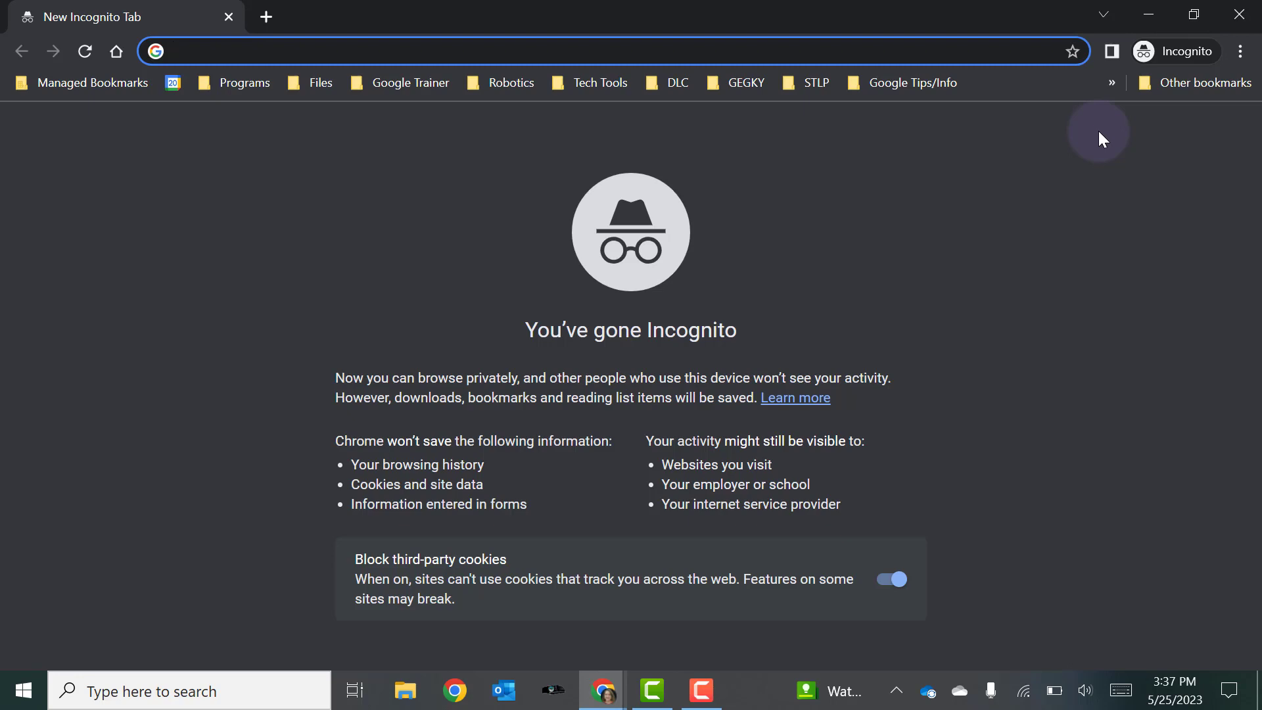
Load the published site in the Incognito window to confirm public access, then close that window
key(ctrl+v)
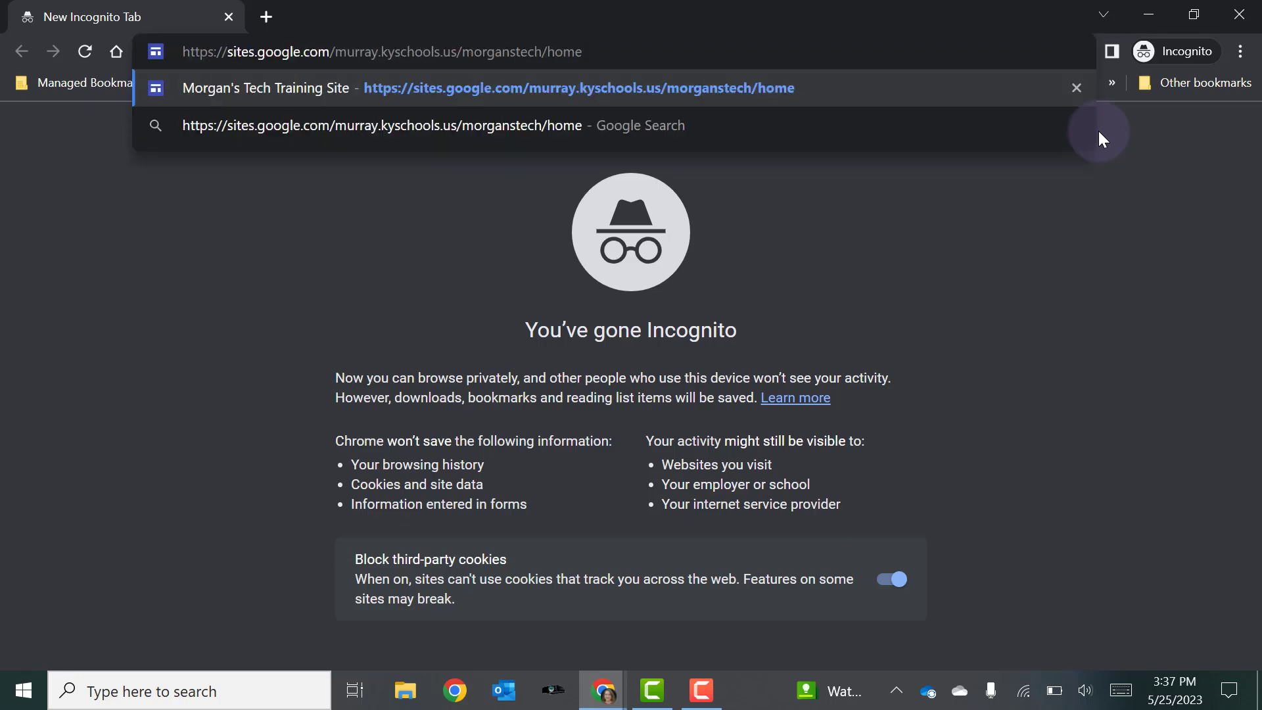
key(Return)
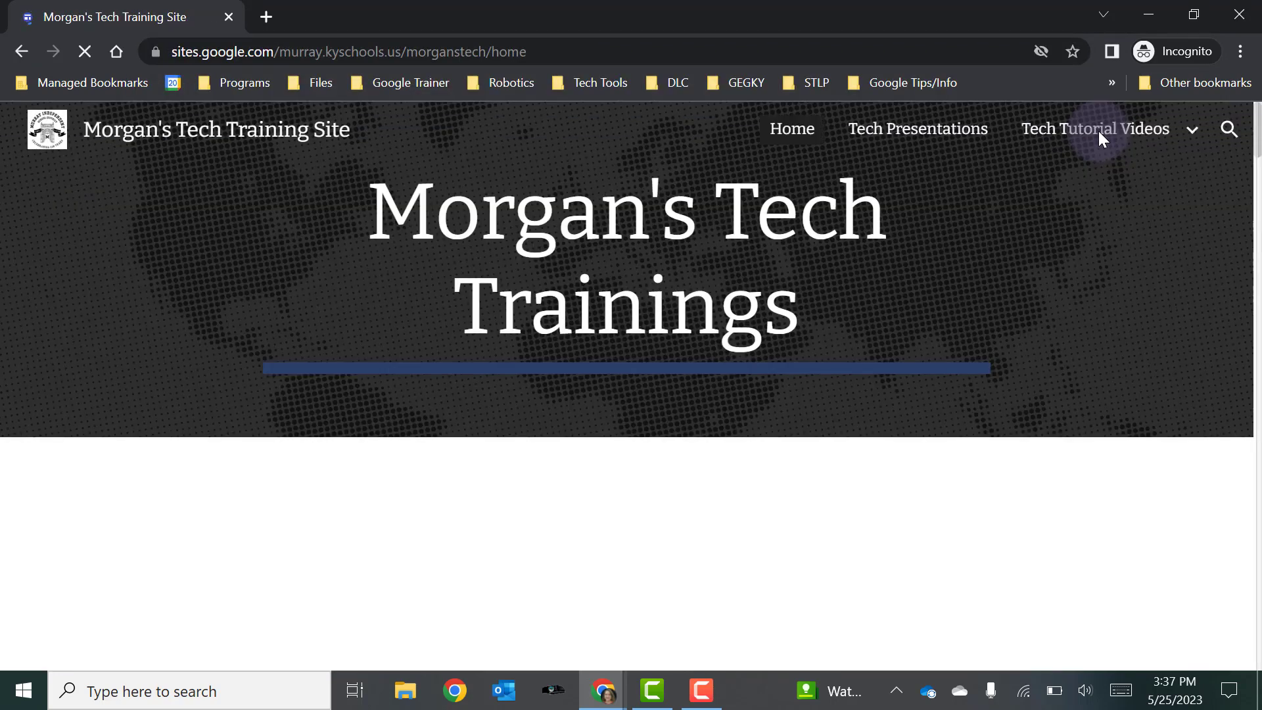
mouse_move(1098, 132)
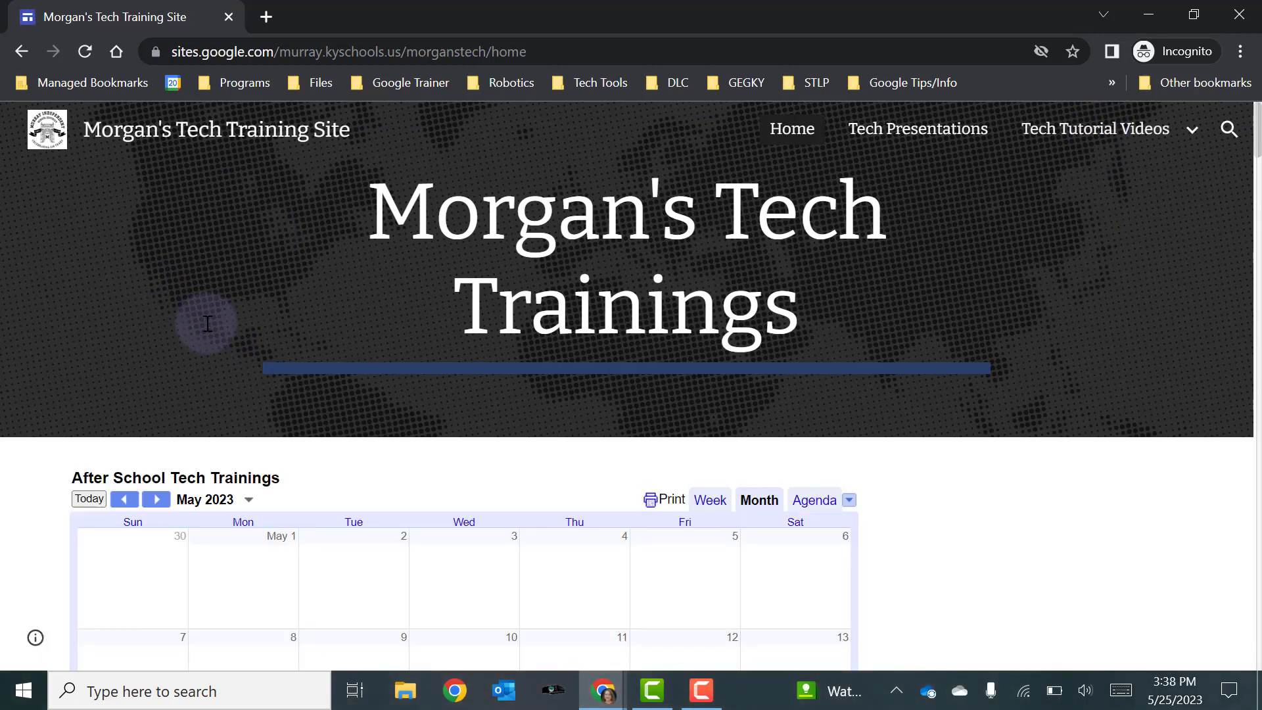
click(1241, 16)
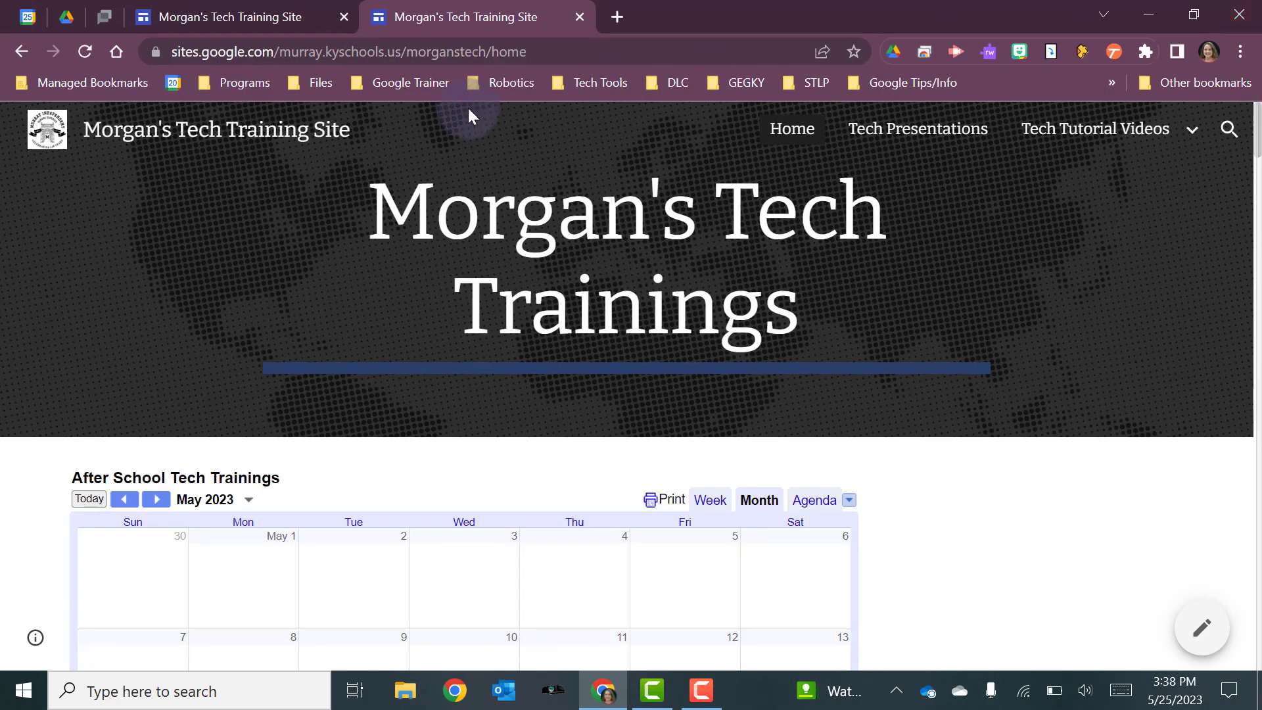
Close the live morganstech tab to return to the Morgan's Tech Training Site editor
click(581, 18)
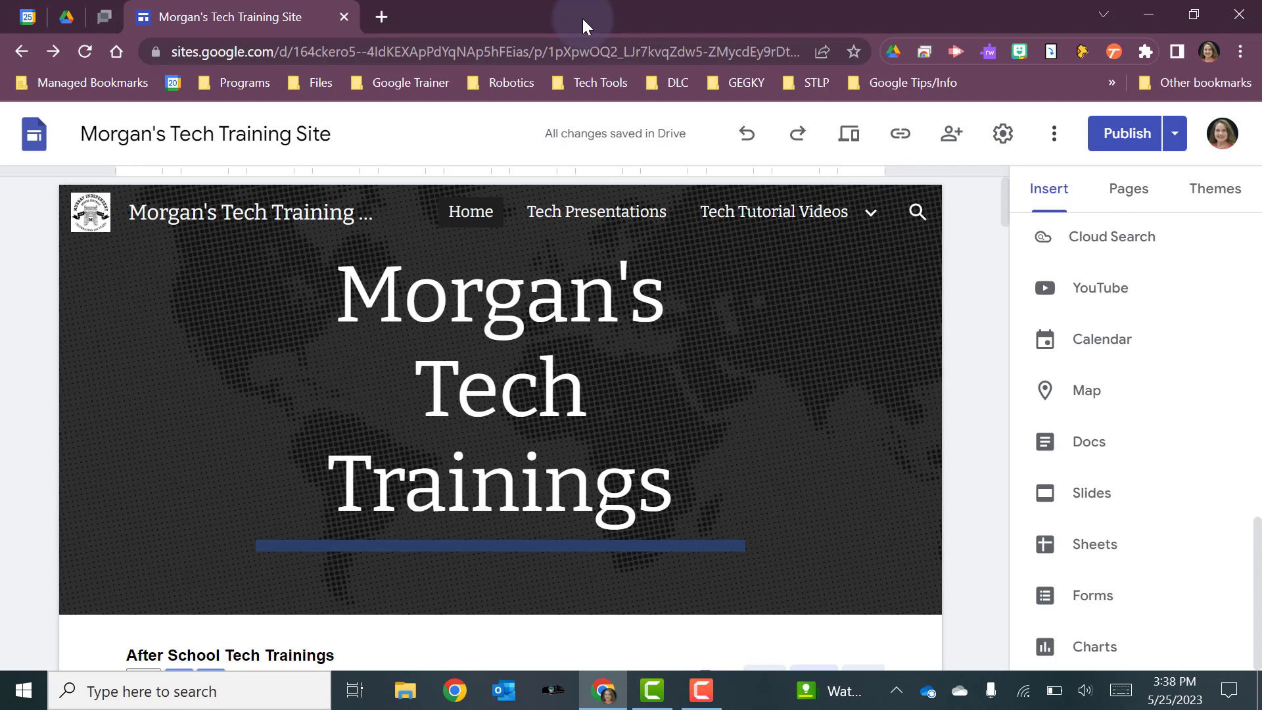
Upload Picture1, the Murray district logo, into the tech-tips section and place it beside the photo
scroll(279, 308, down, 7)
click(279, 308)
scroll(279, 308, down, 6)
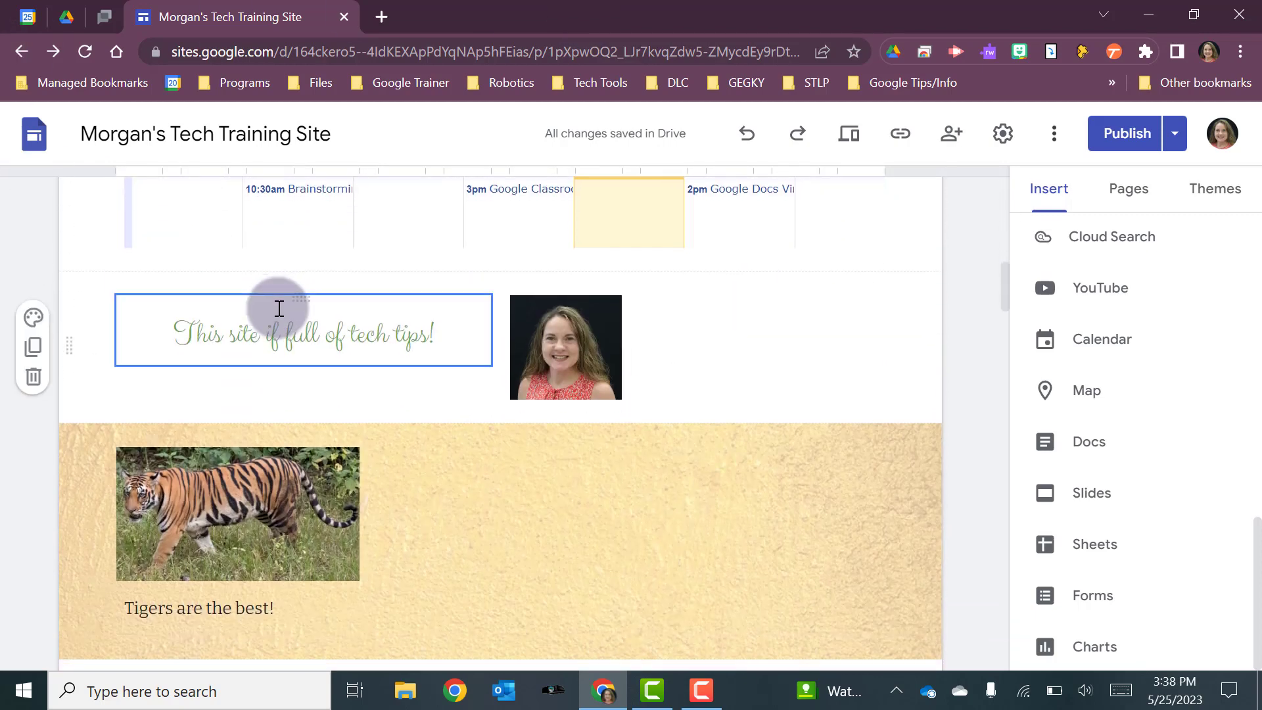
click(734, 320)
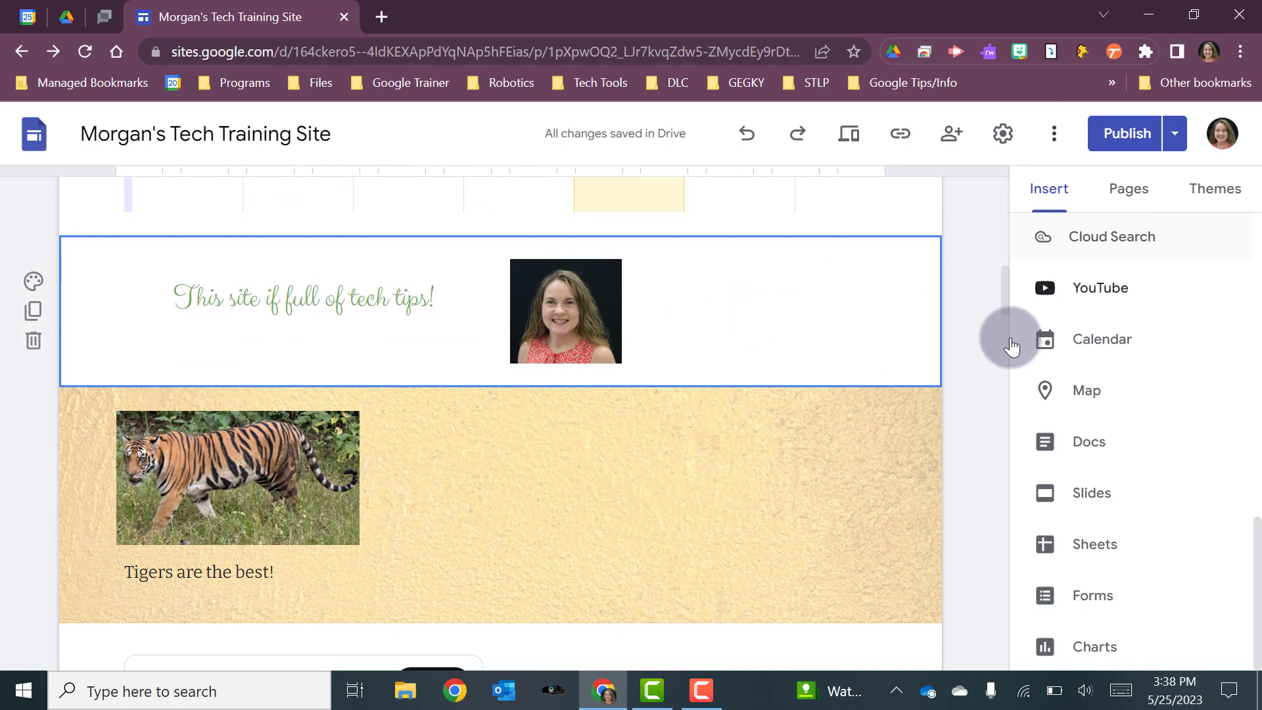
scroll(1035, 322, up, 10)
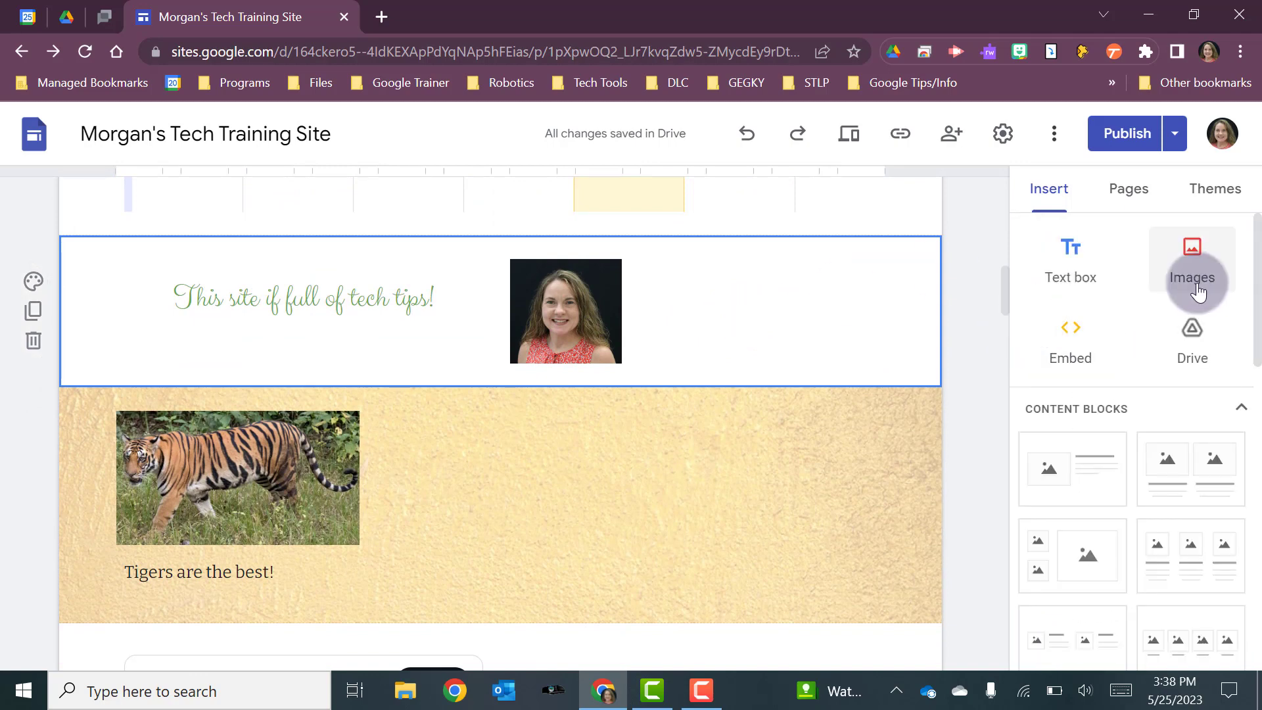
click(1195, 287)
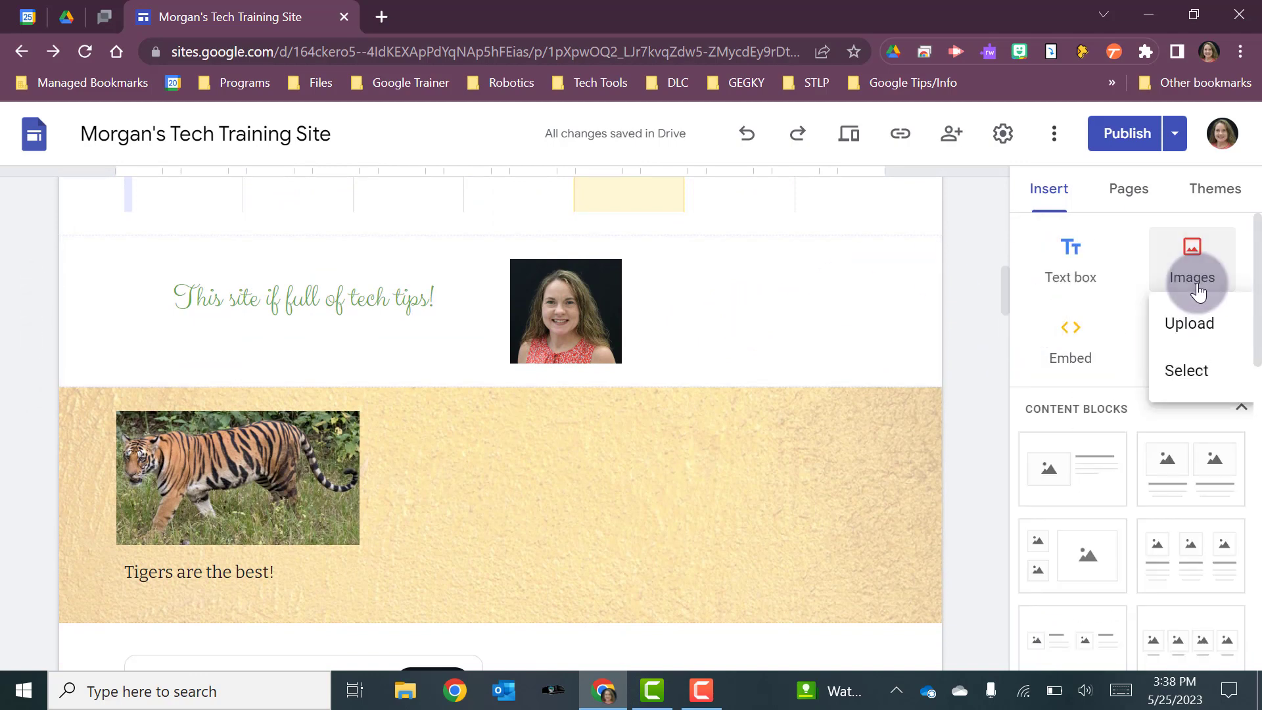
click(1189, 328)
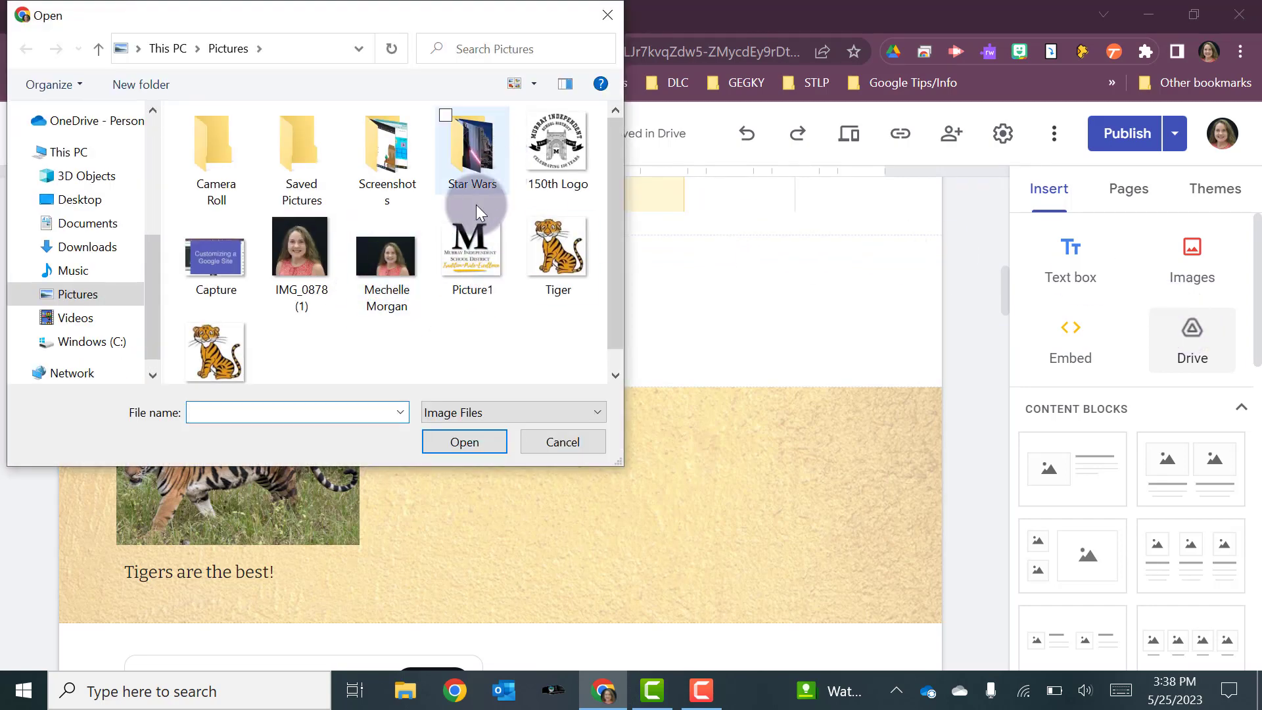
click(473, 228)
click(467, 441)
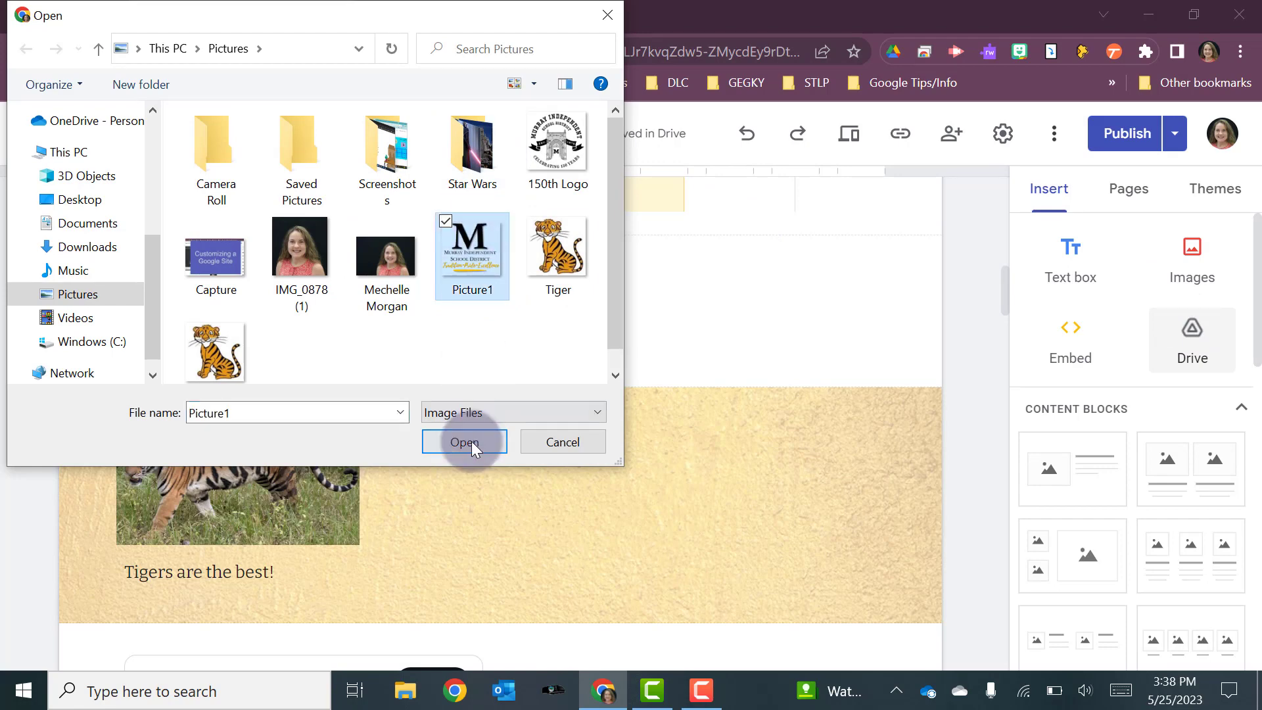
drag(299, 434, 683, 427)
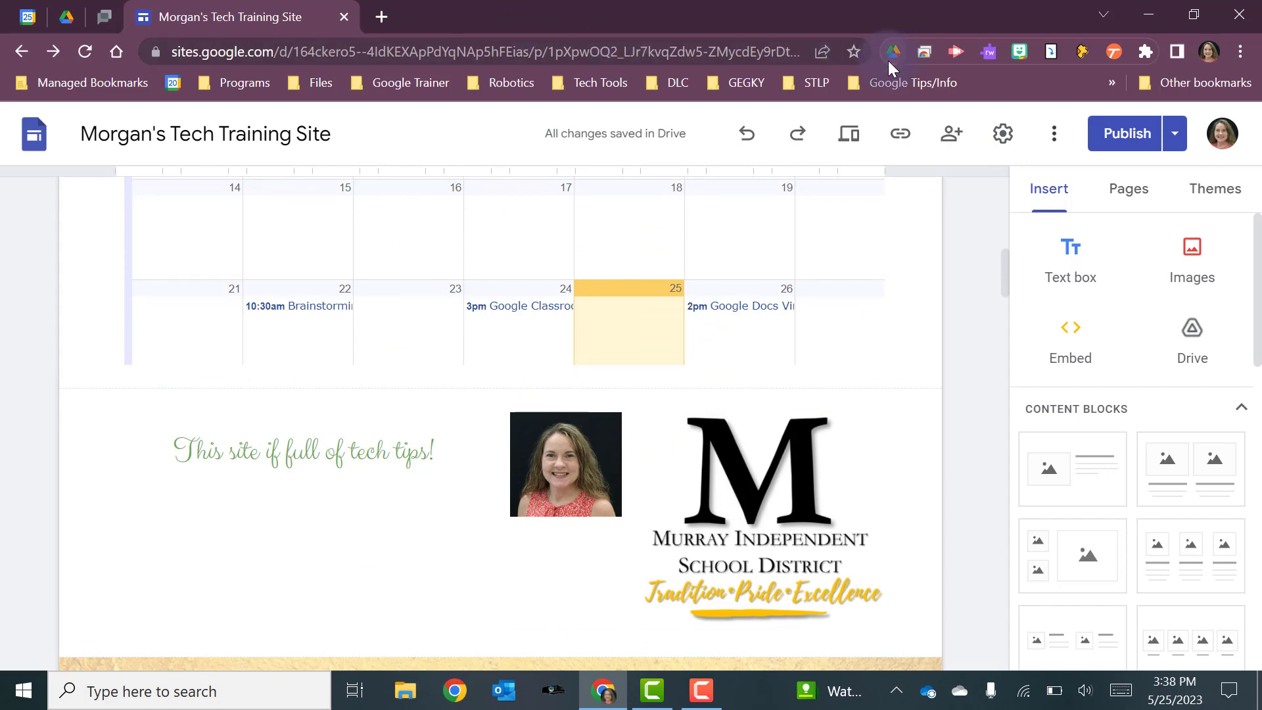
Copy the published site link and load the live morganstech page in a new tab
click(901, 139)
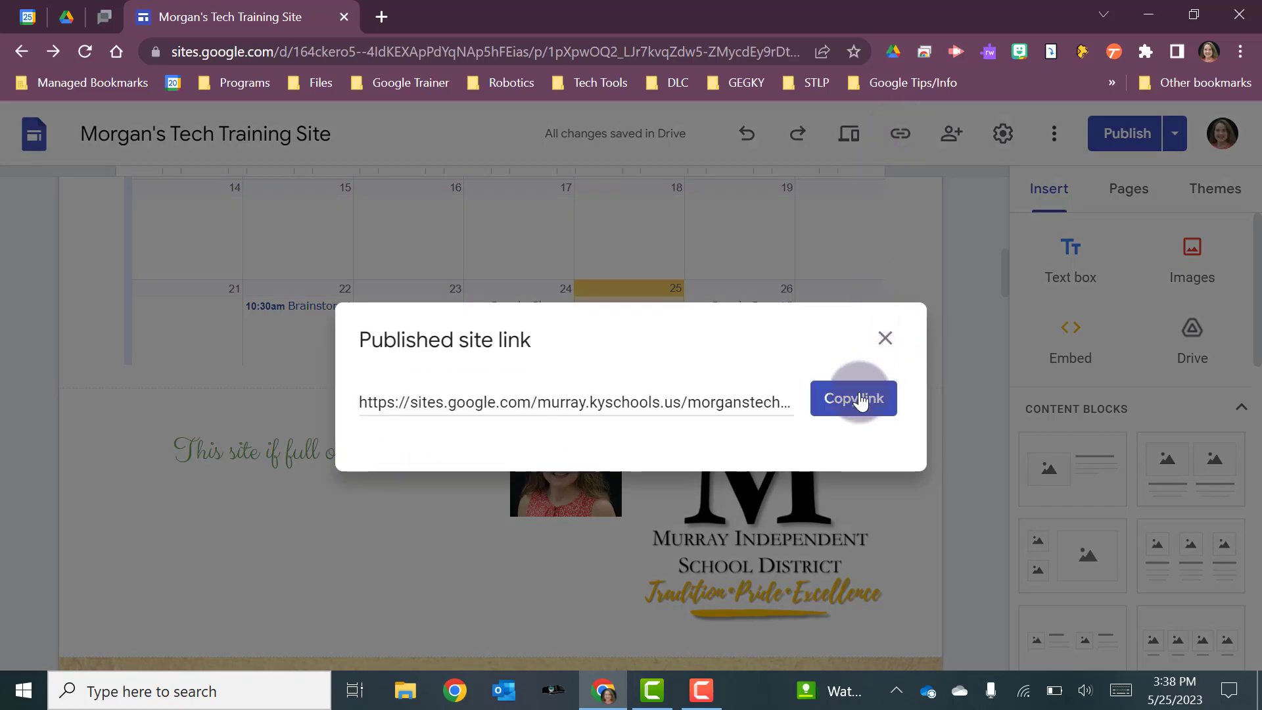
click(859, 400)
click(380, 17)
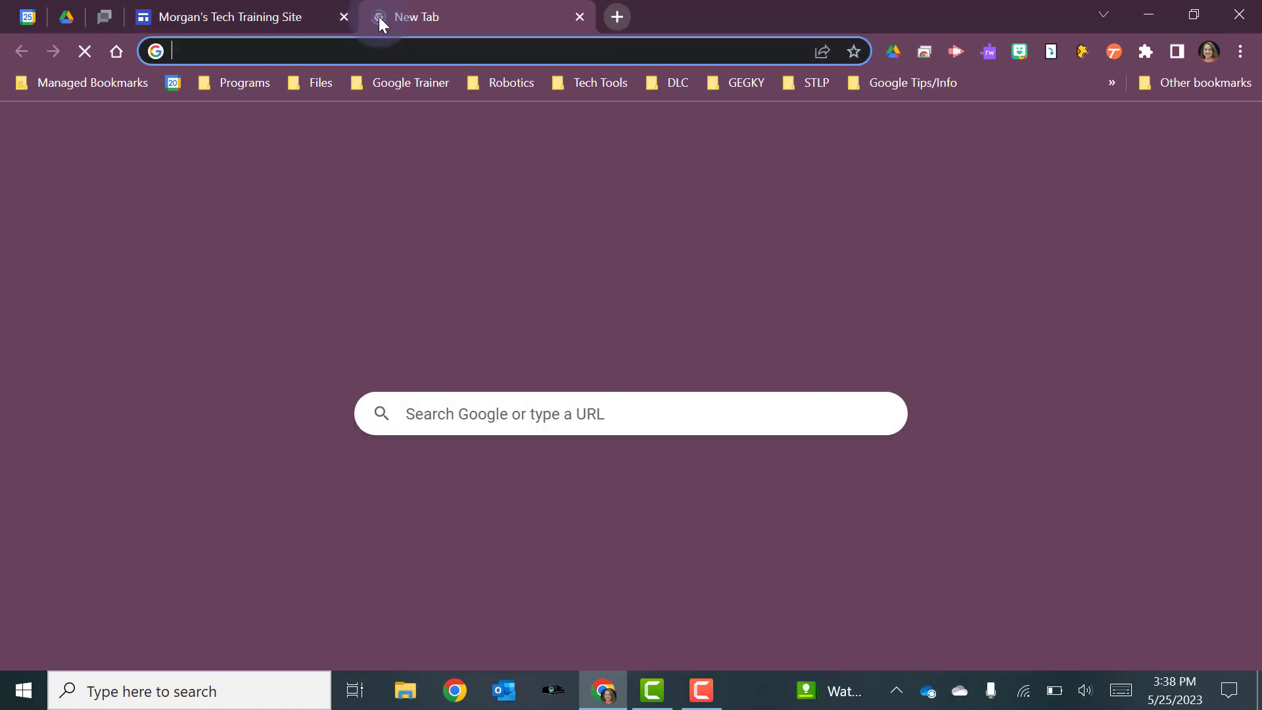
key(ctrl+v)
key(Return)
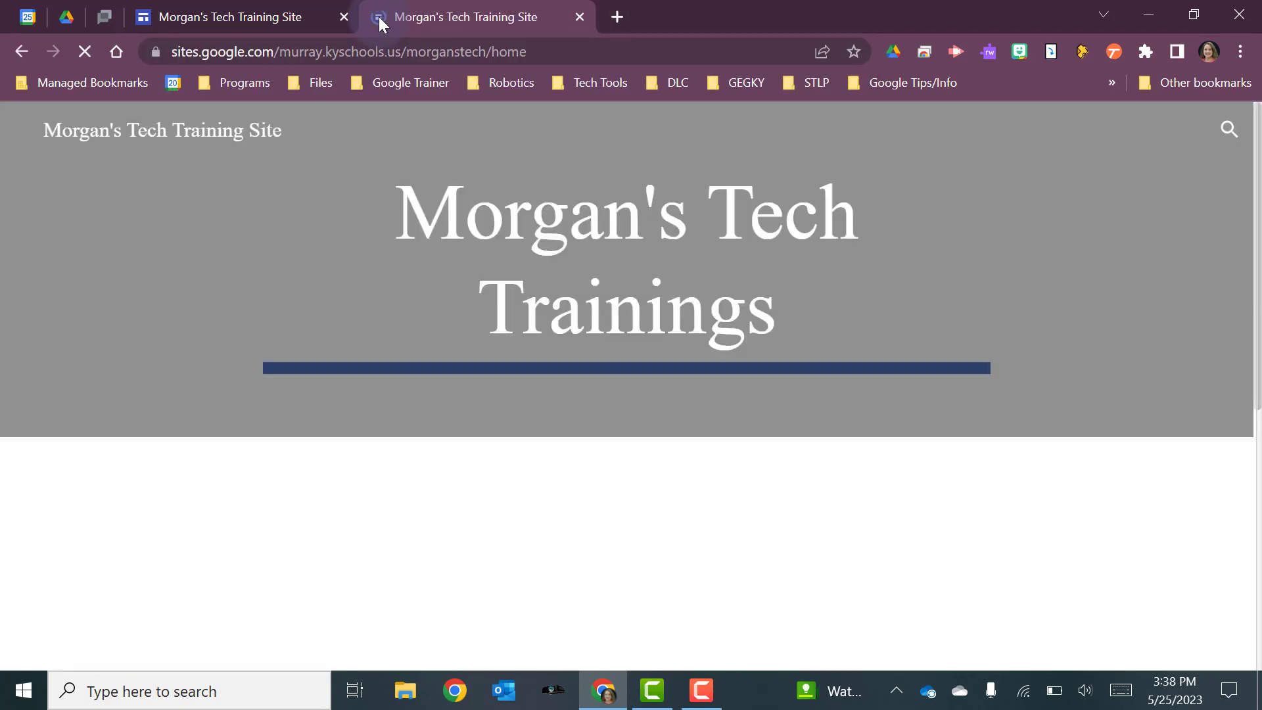
scroll(732, 313, down, 3)
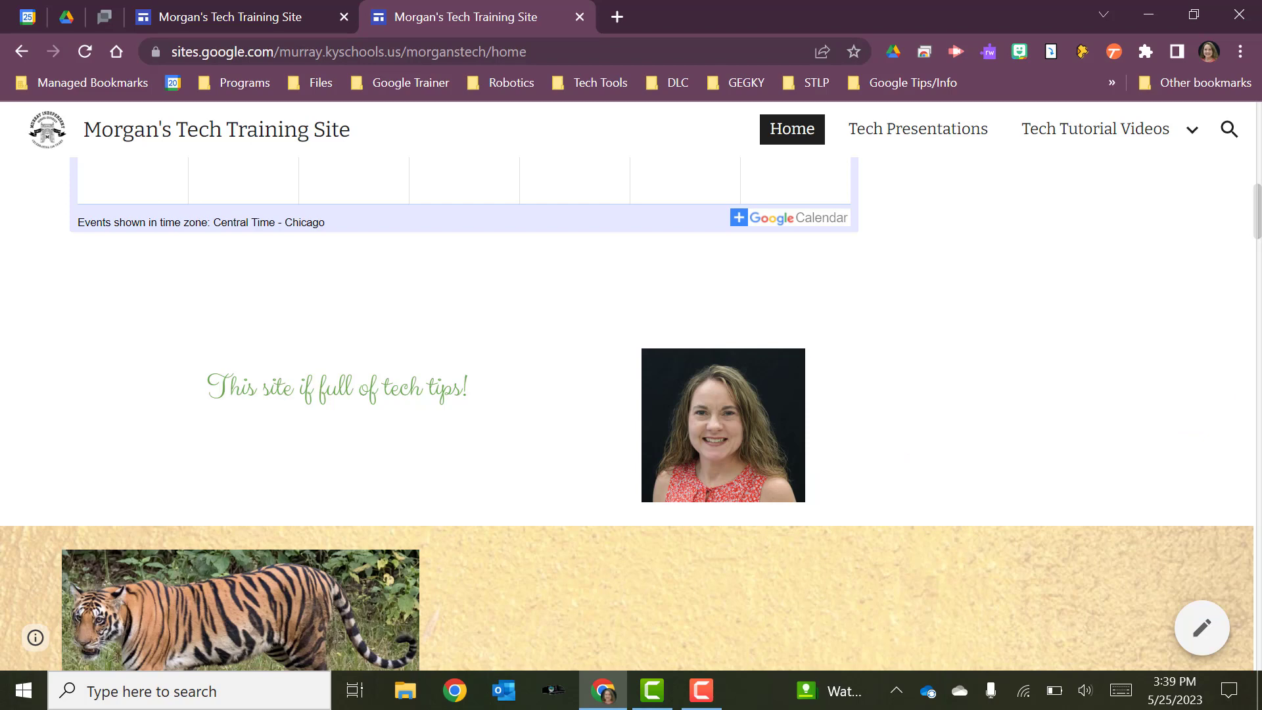
Compare the draft against the currently published version and republish the site with the new logo
click(238, 17)
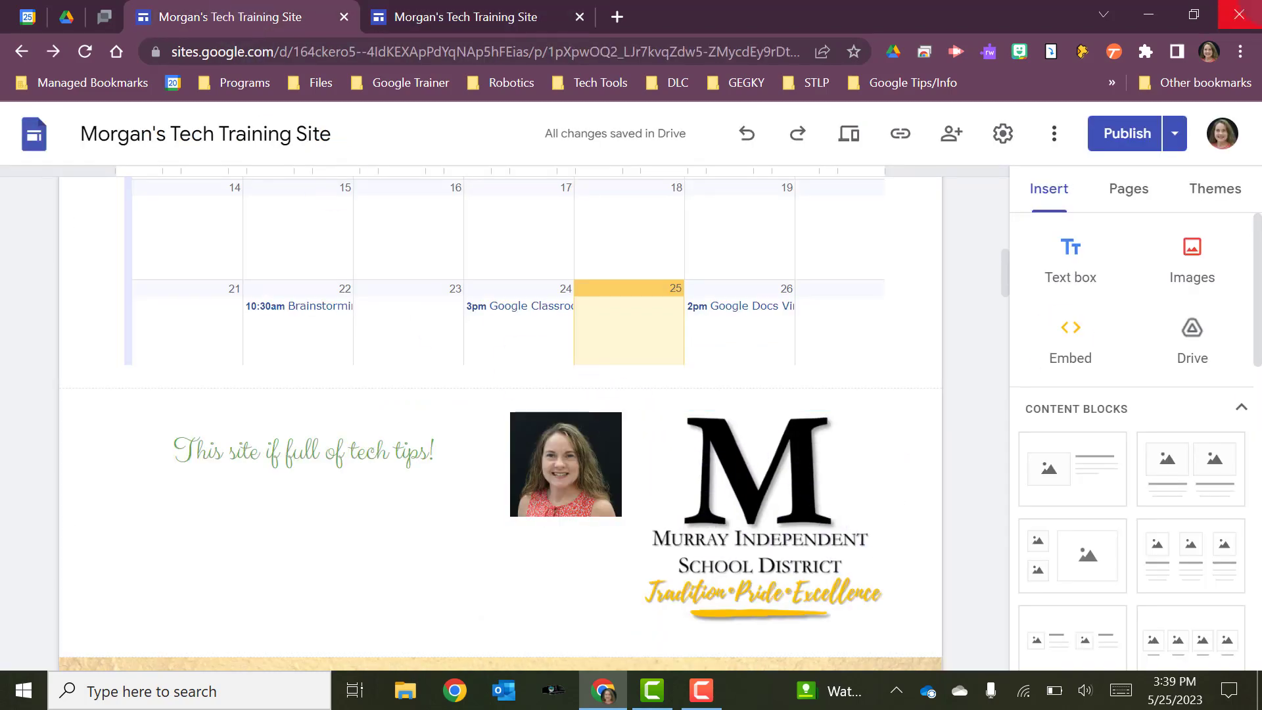
click(1125, 134)
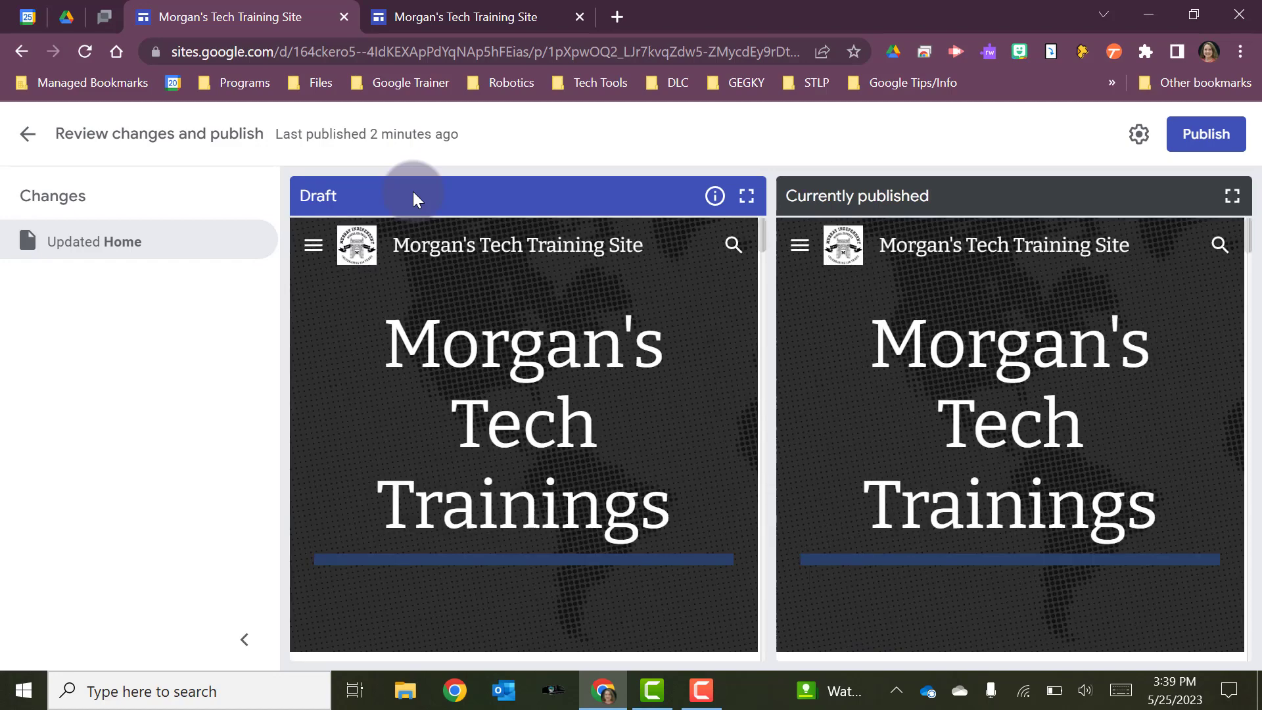
scroll(537, 358, down, 5)
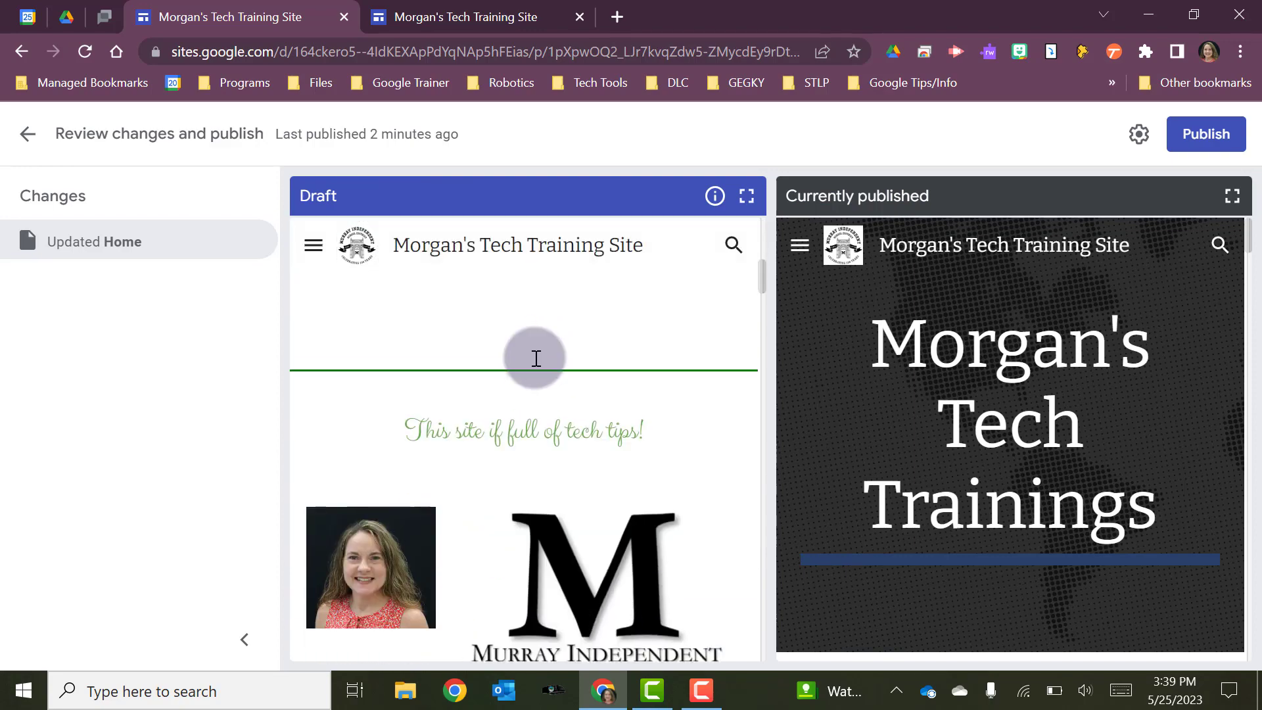
scroll(536, 358, down, 2)
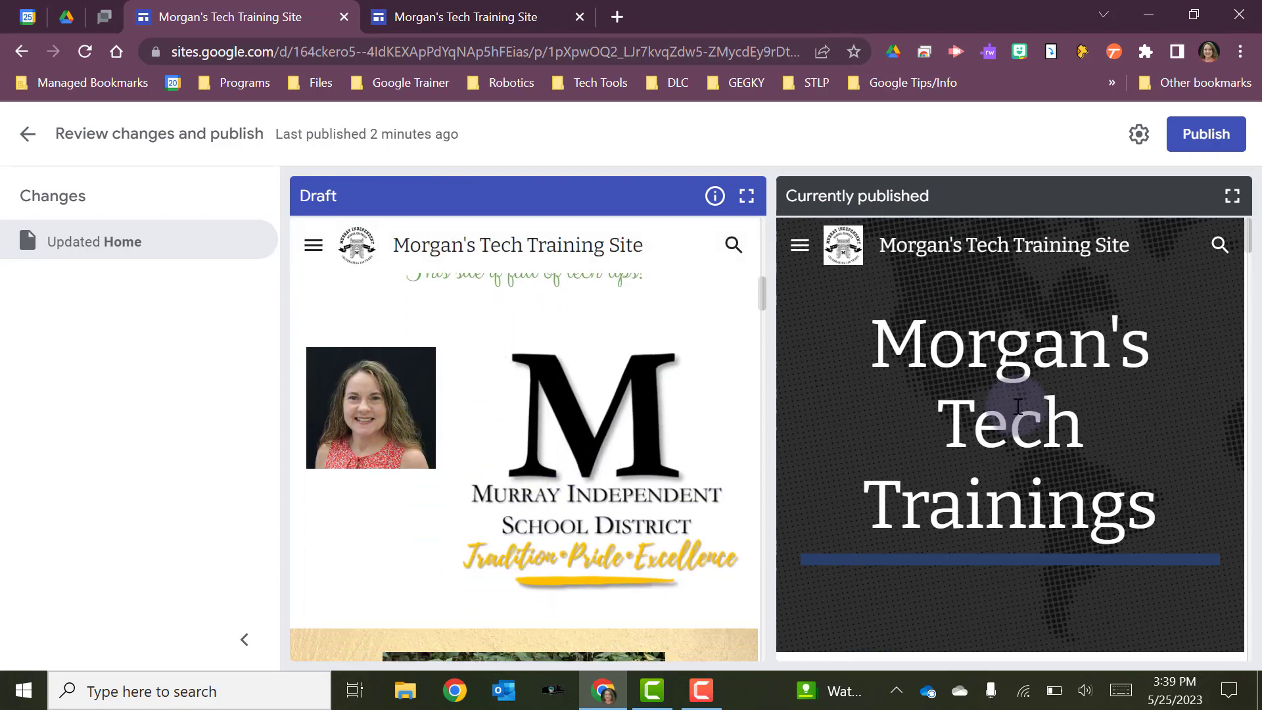
scroll(1021, 404, down, 5)
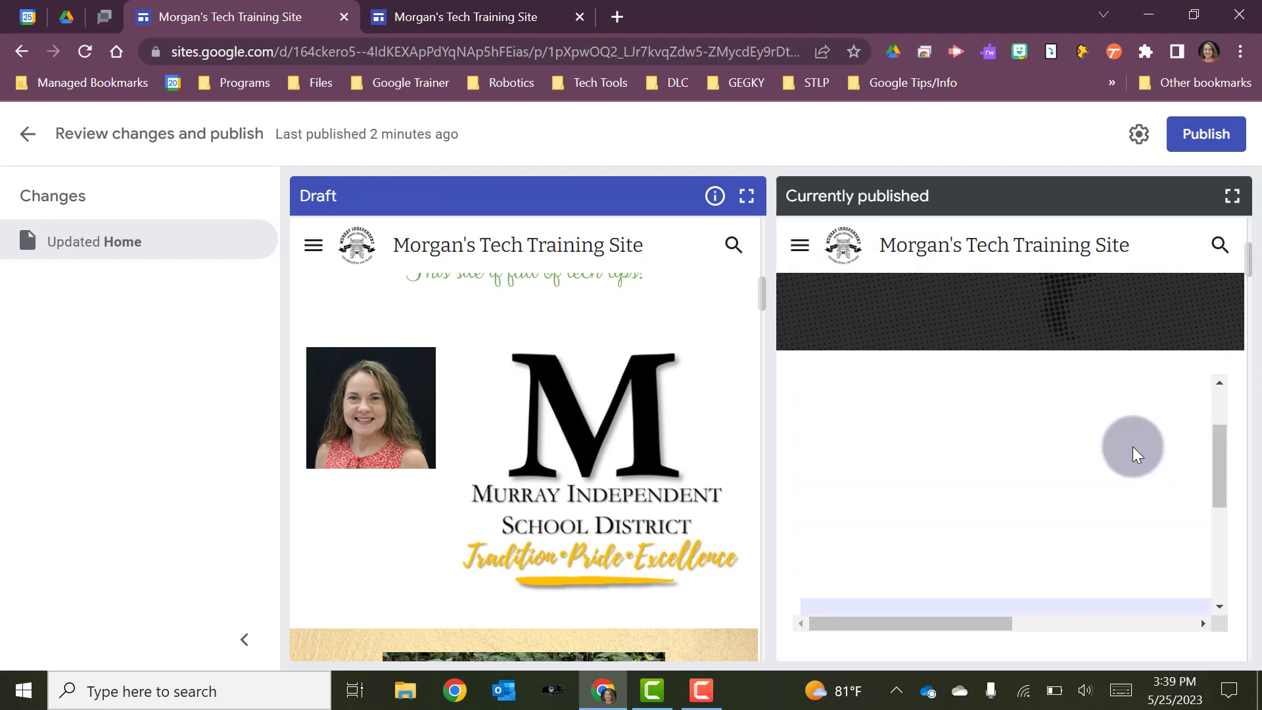
scroll(1133, 447, down, 3)
scroll(1132, 447, down, 5)
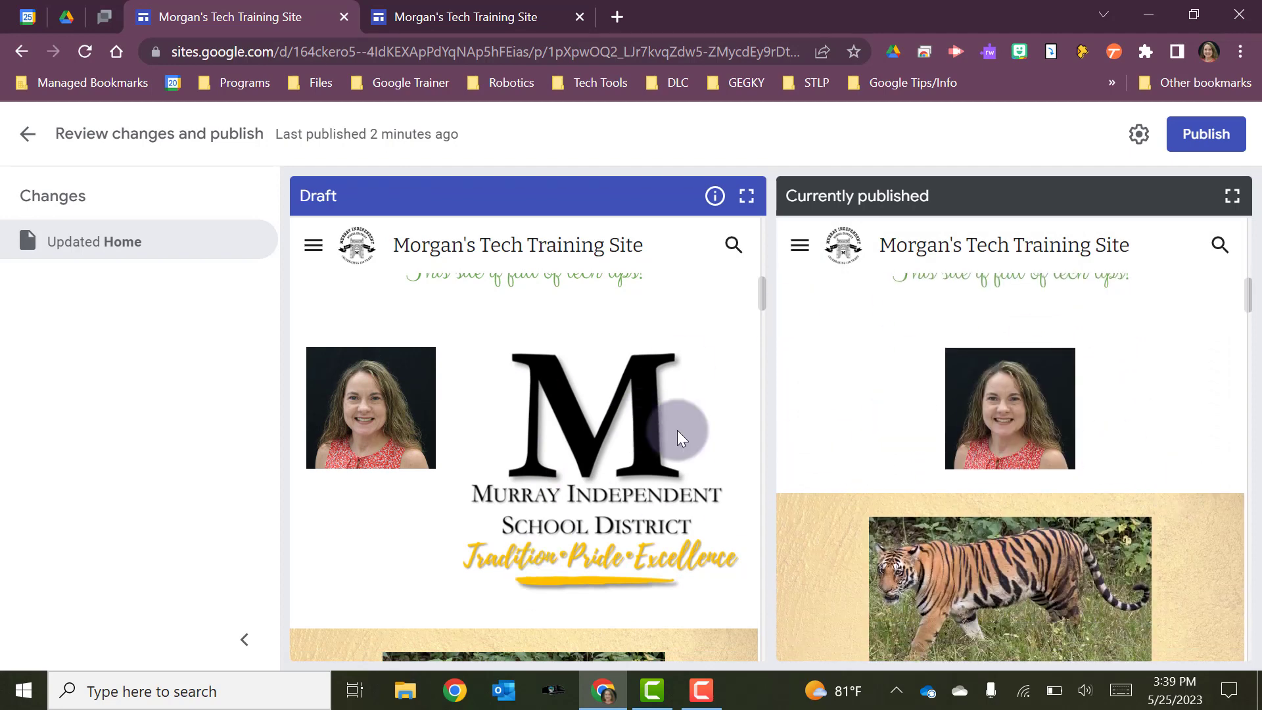
click(1180, 140)
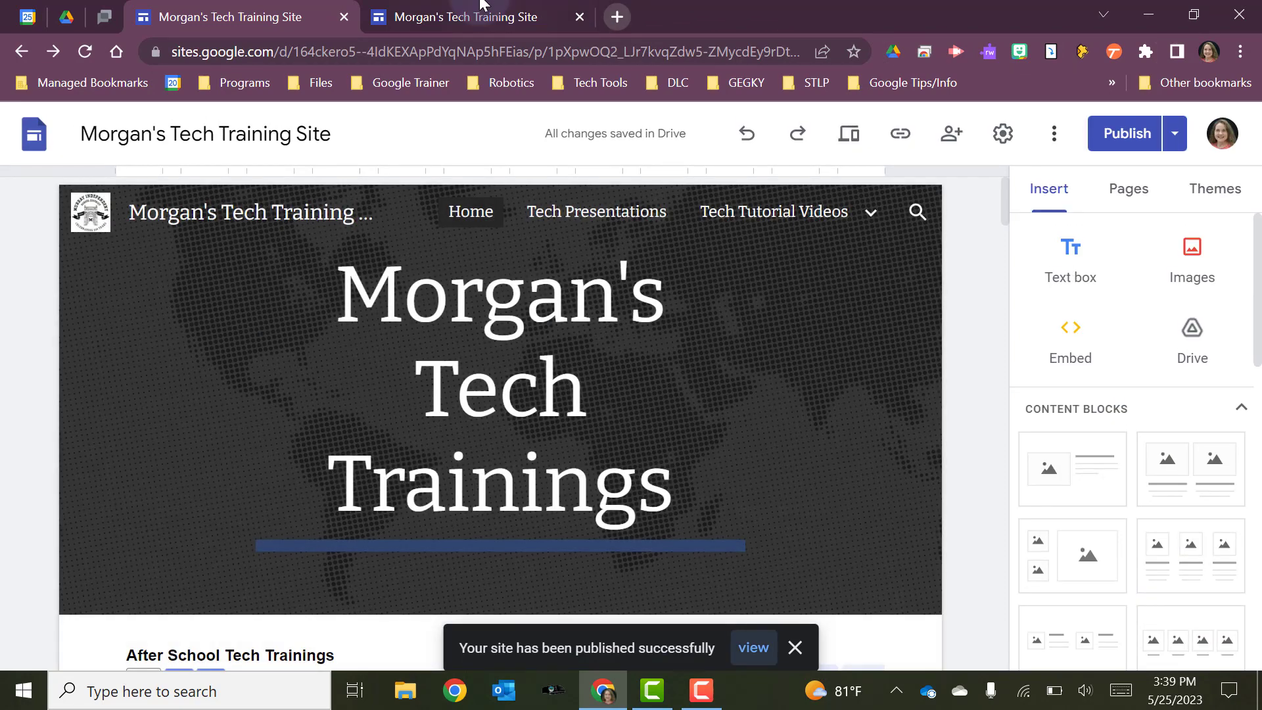
Reload the published site, then compare it against the tech-tips section in the editor
click(465, 14)
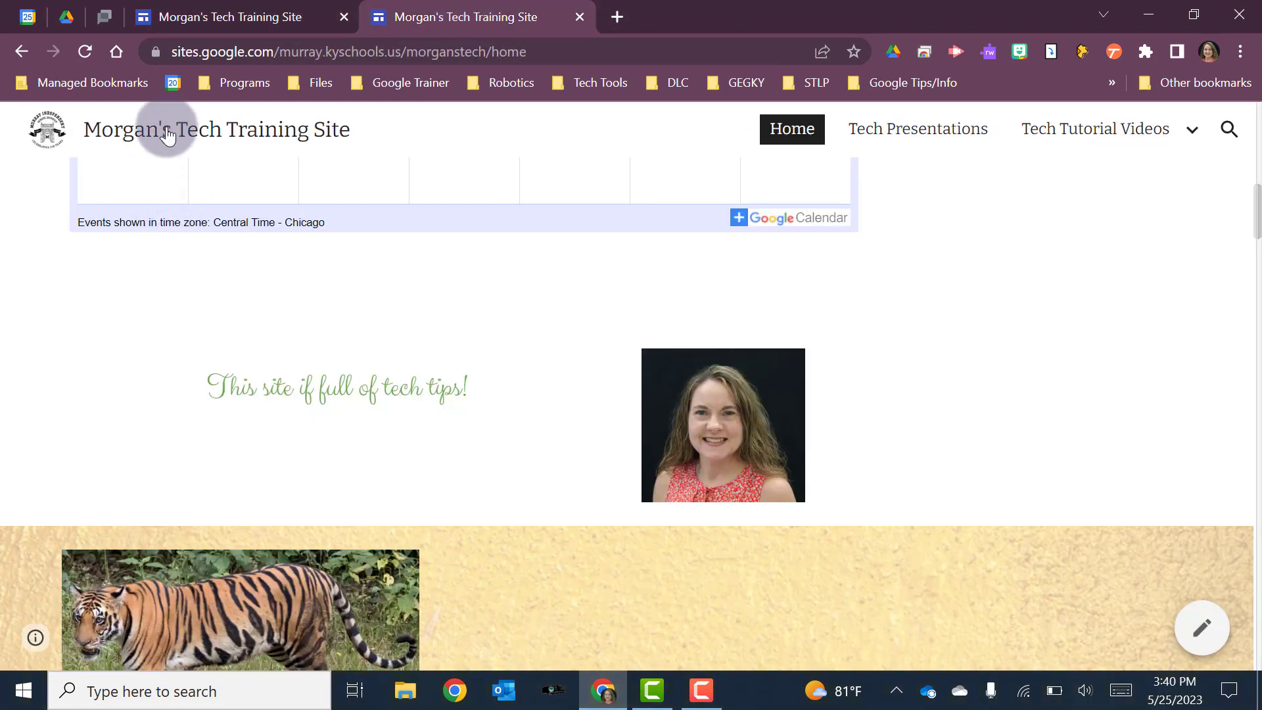
click(85, 54)
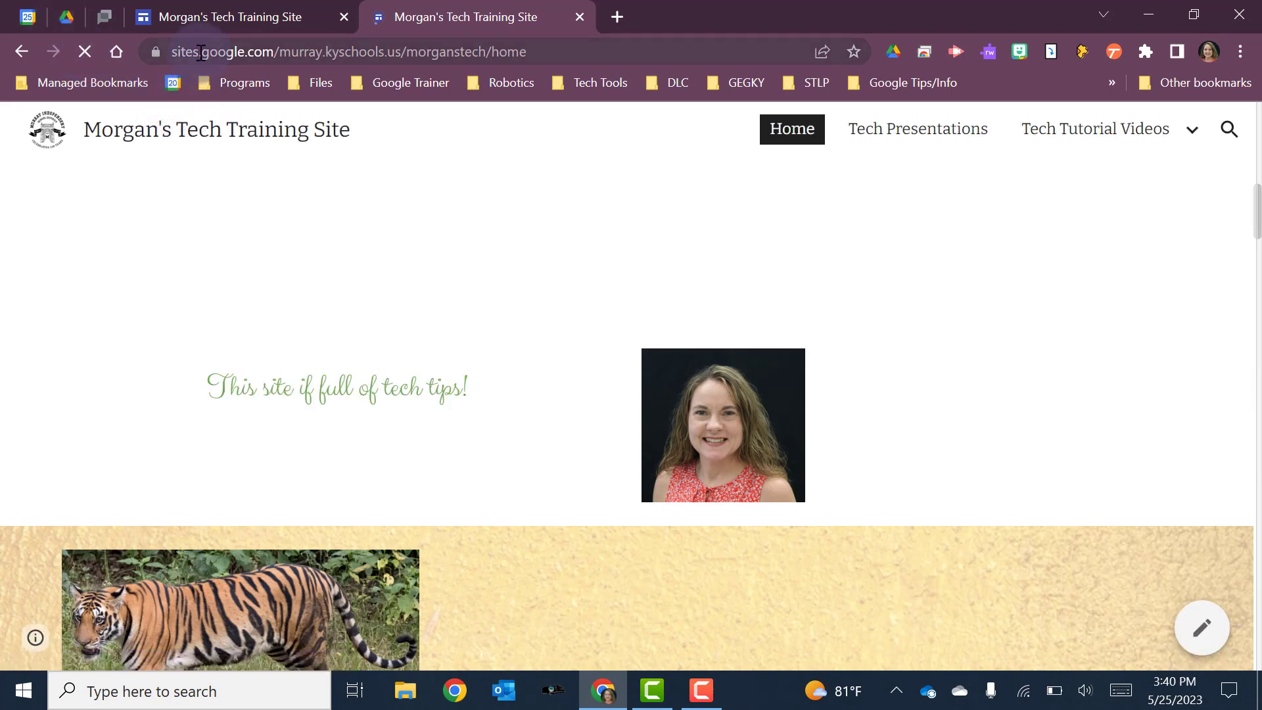
click(231, 15)
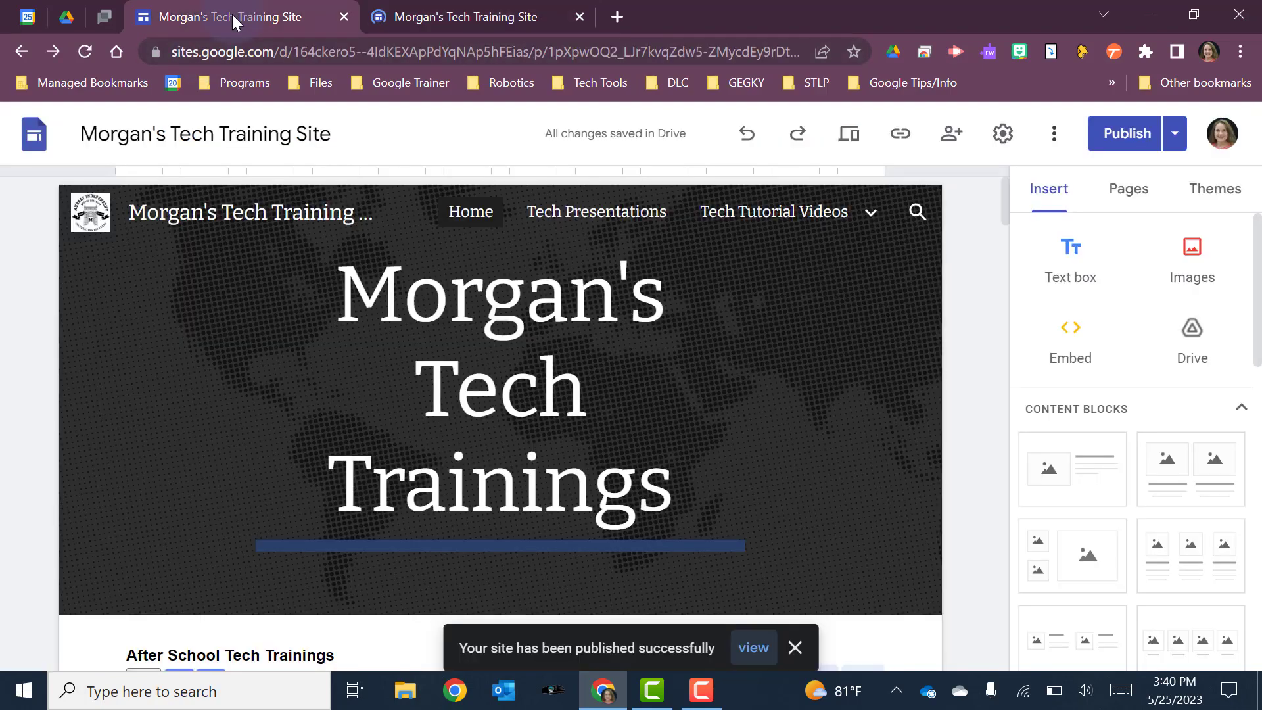
scroll(631, 276, down, 4)
scroll(642, 282, down, 8)
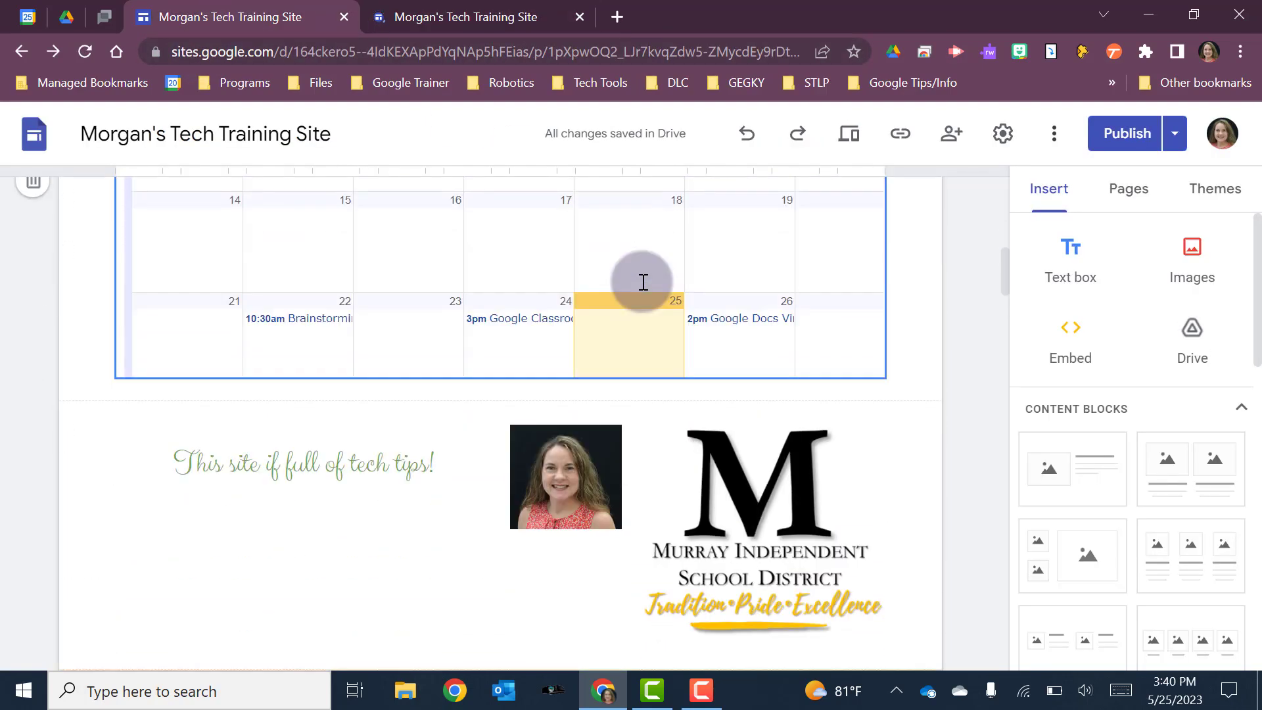
scroll(642, 283, up, 3)
Reload the live site again until the district logo shows beside the photo, then return to editing
click(497, 20)
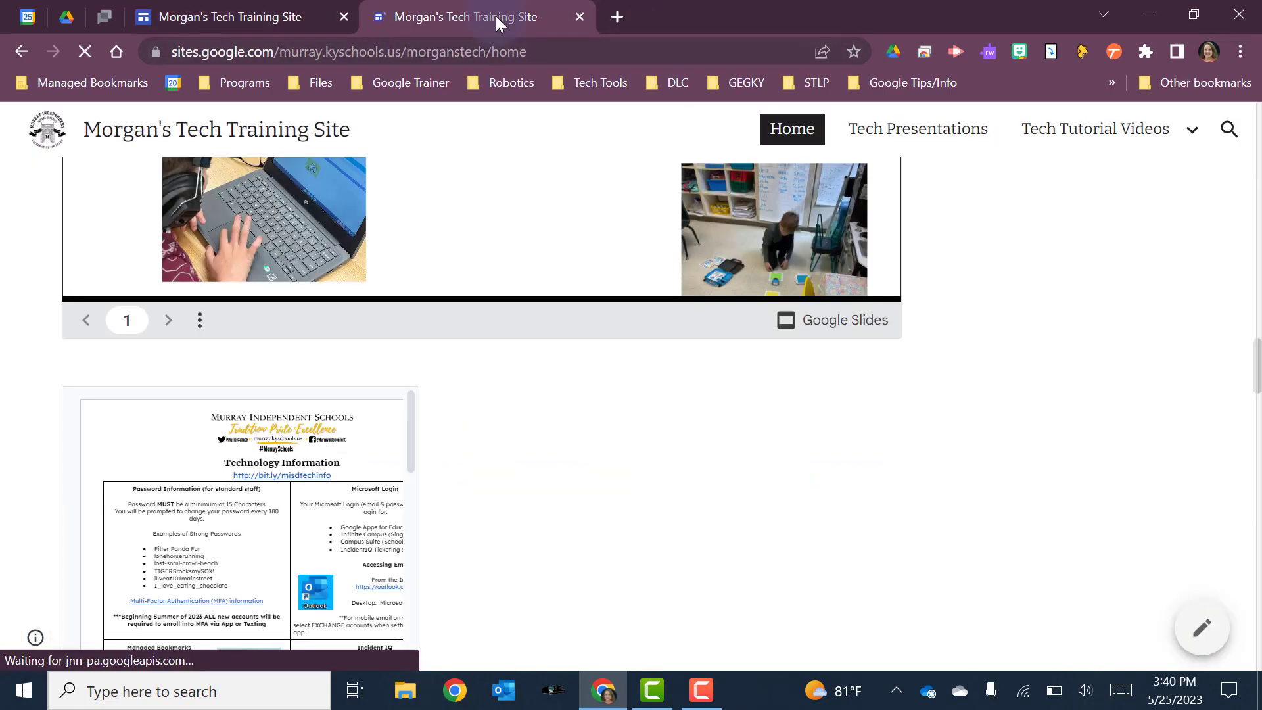
click(840, 355)
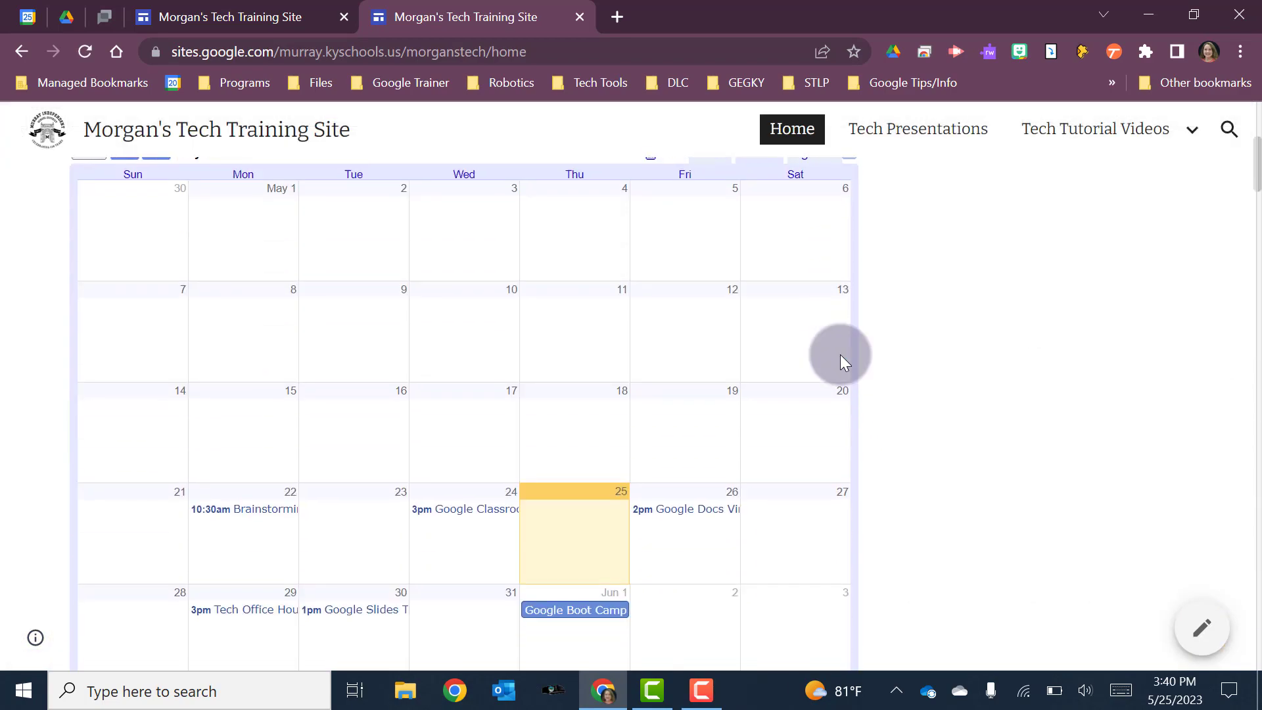
scroll(840, 353, down, 1)
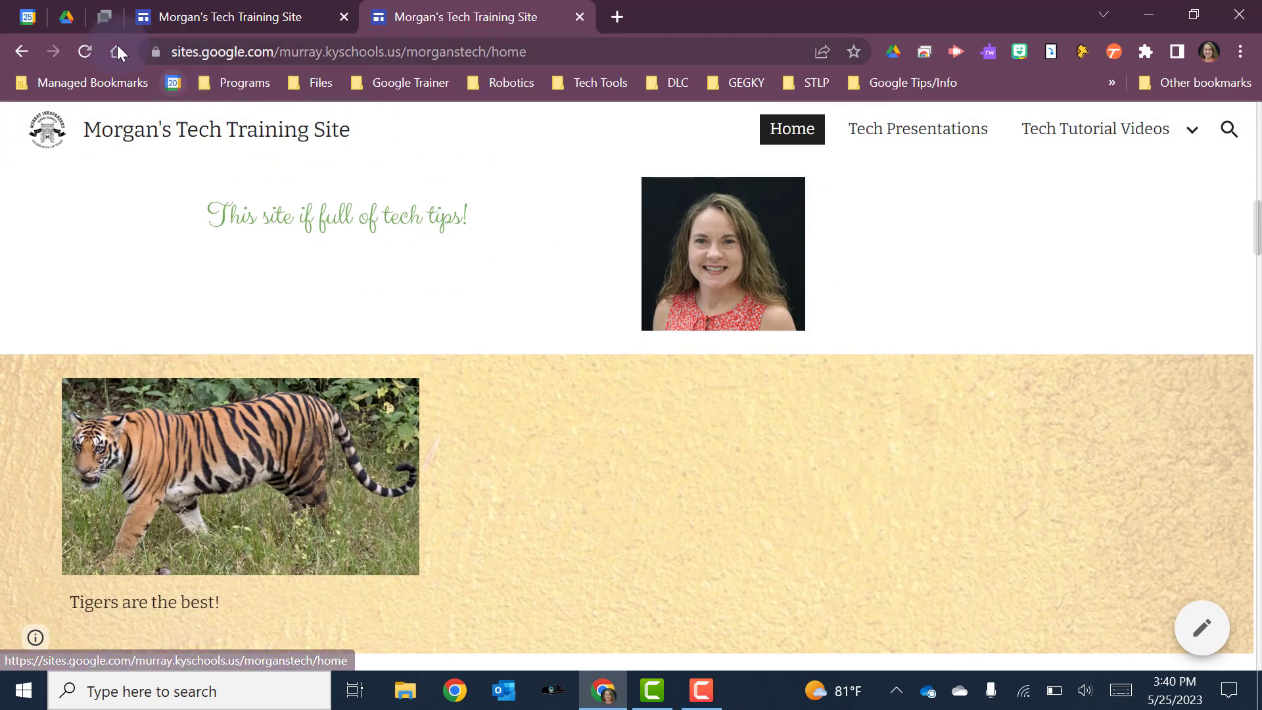
click(84, 51)
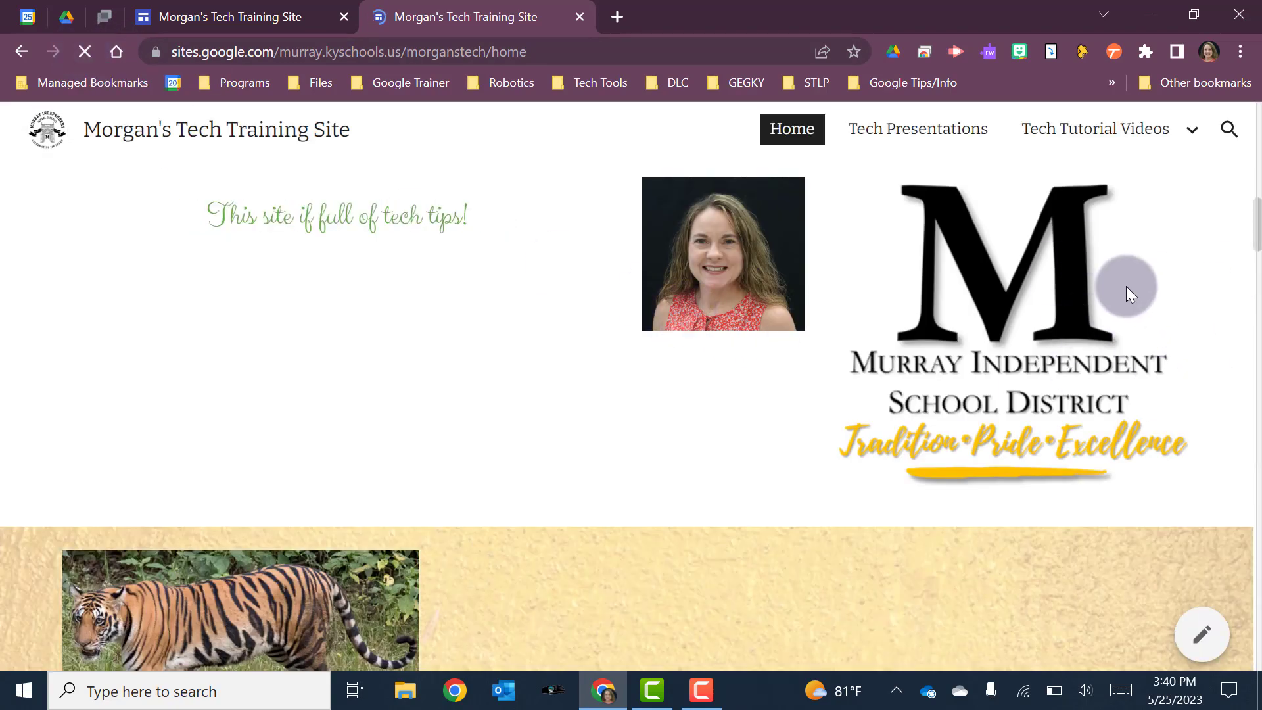
click(219, 15)
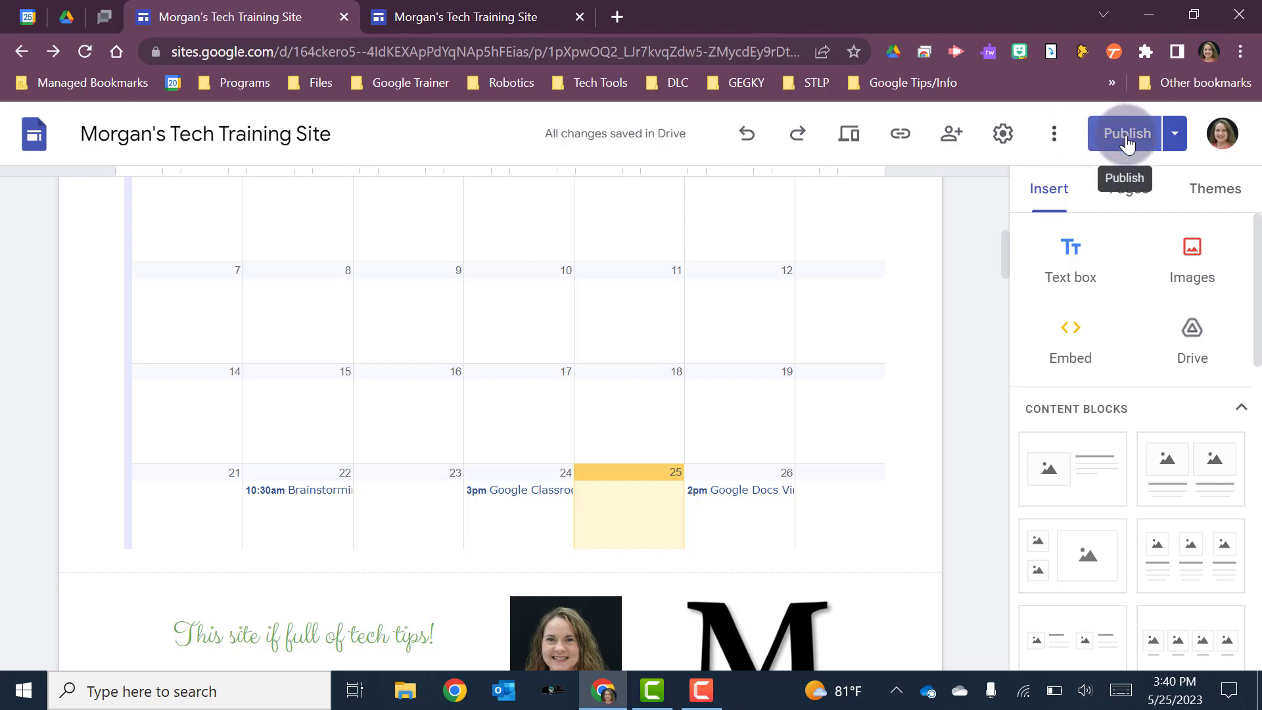
click(1175, 135)
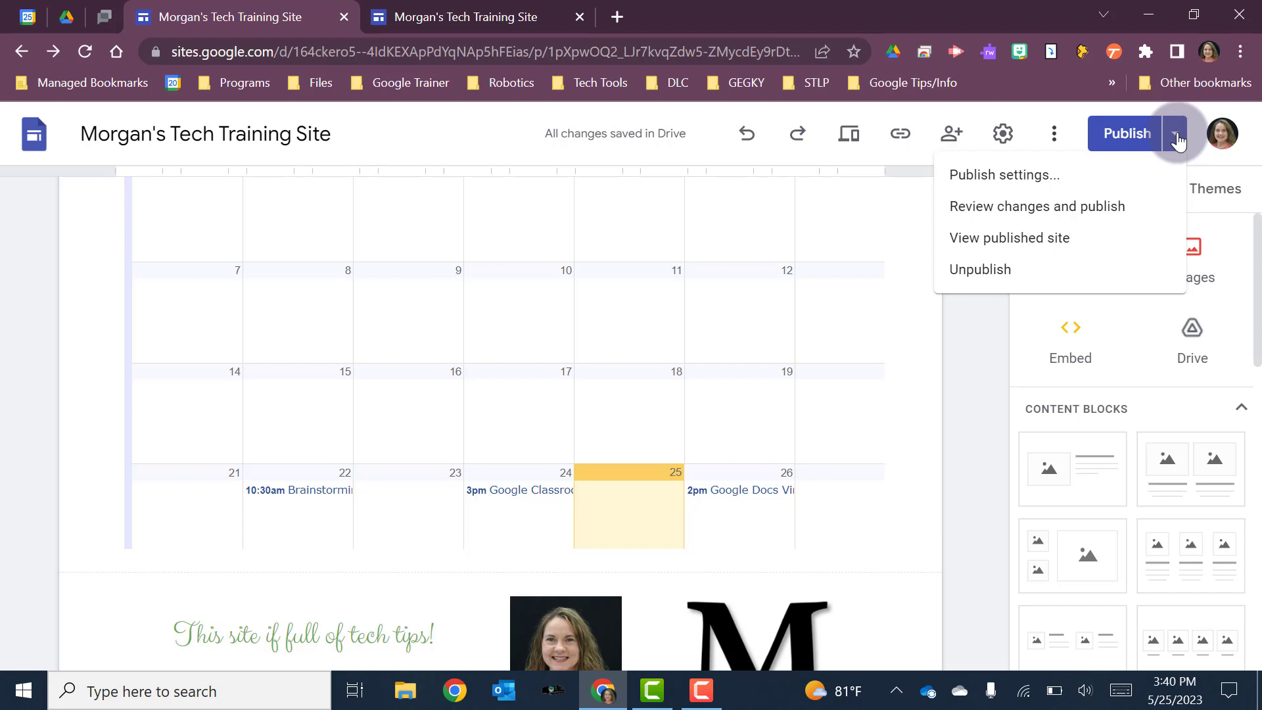
click(1078, 119)
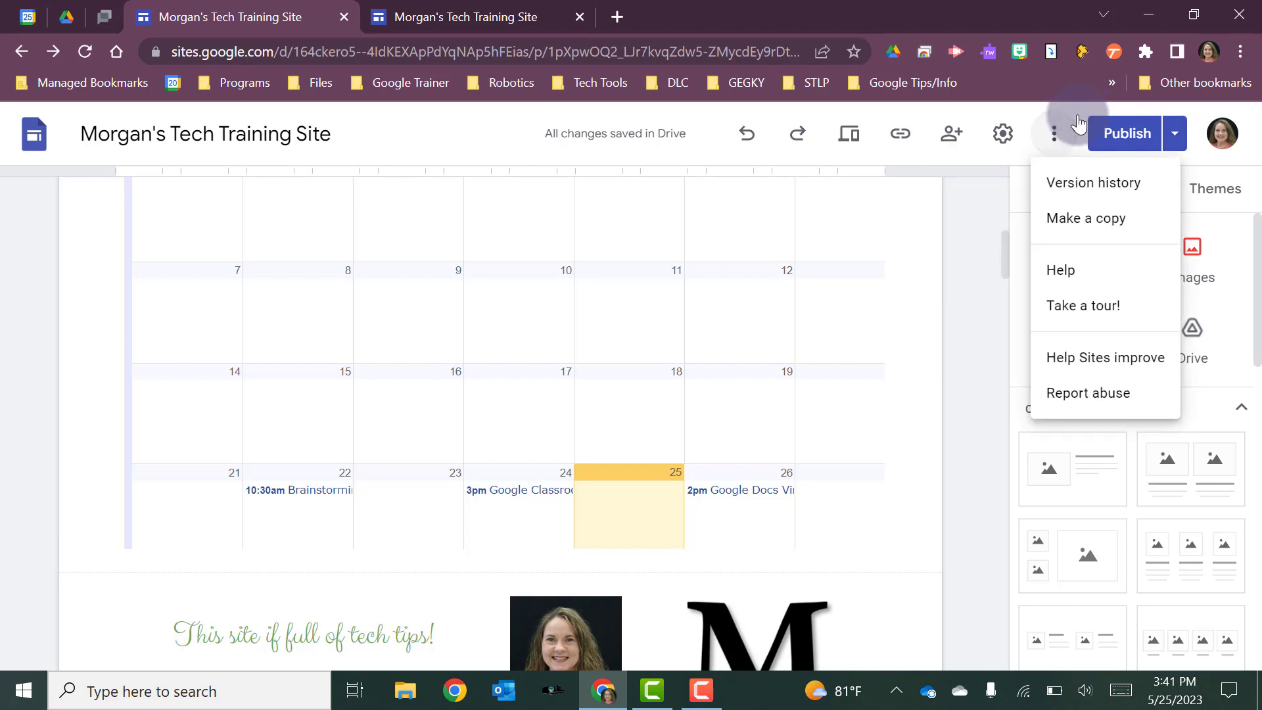
click(950, 131)
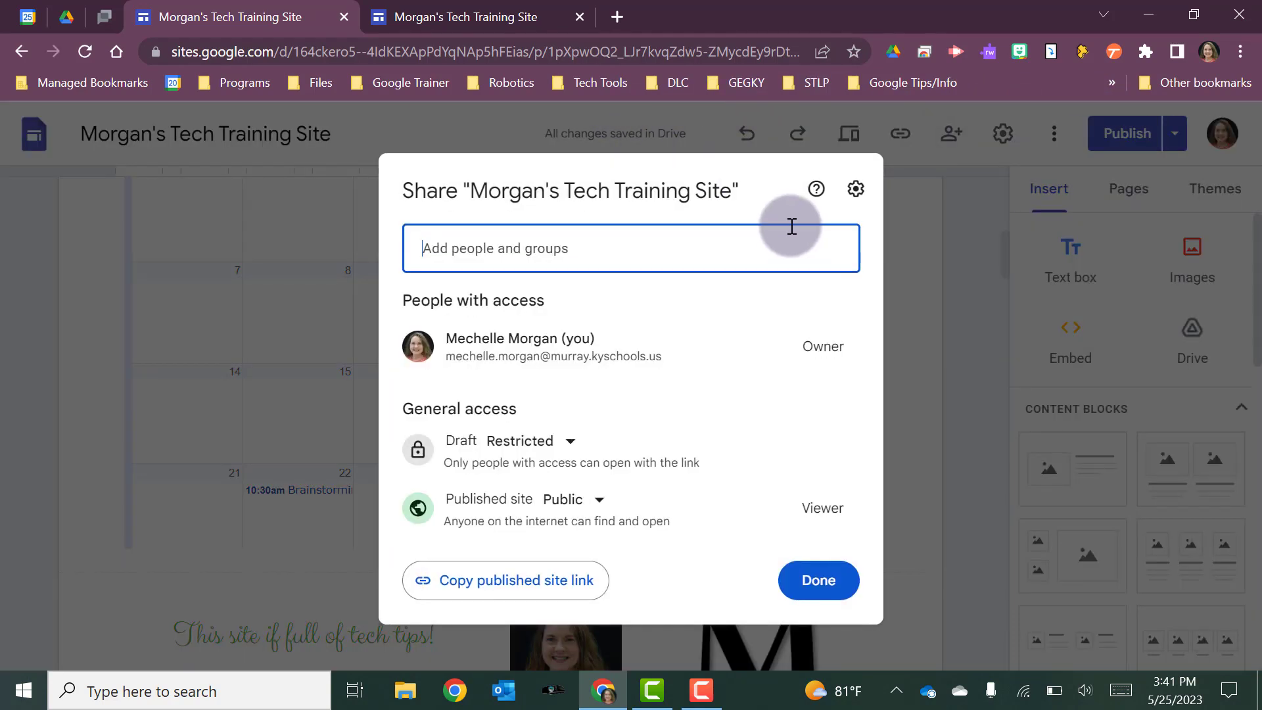
click(802, 585)
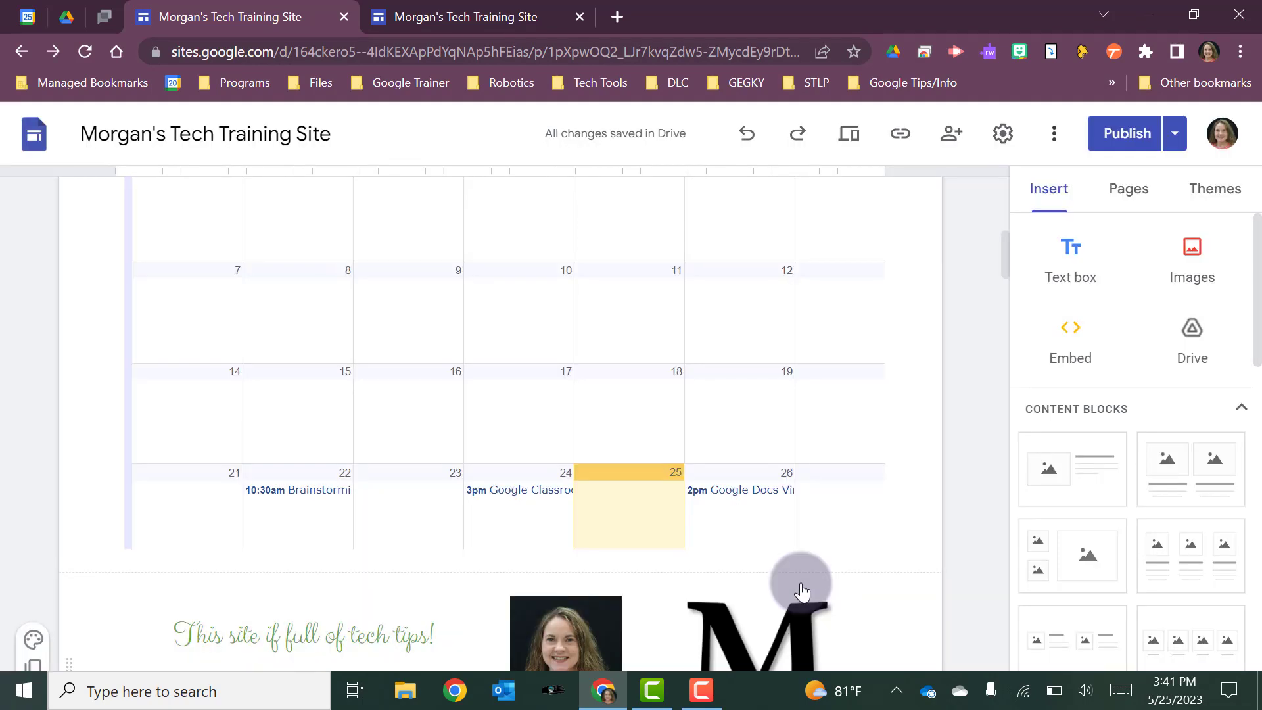